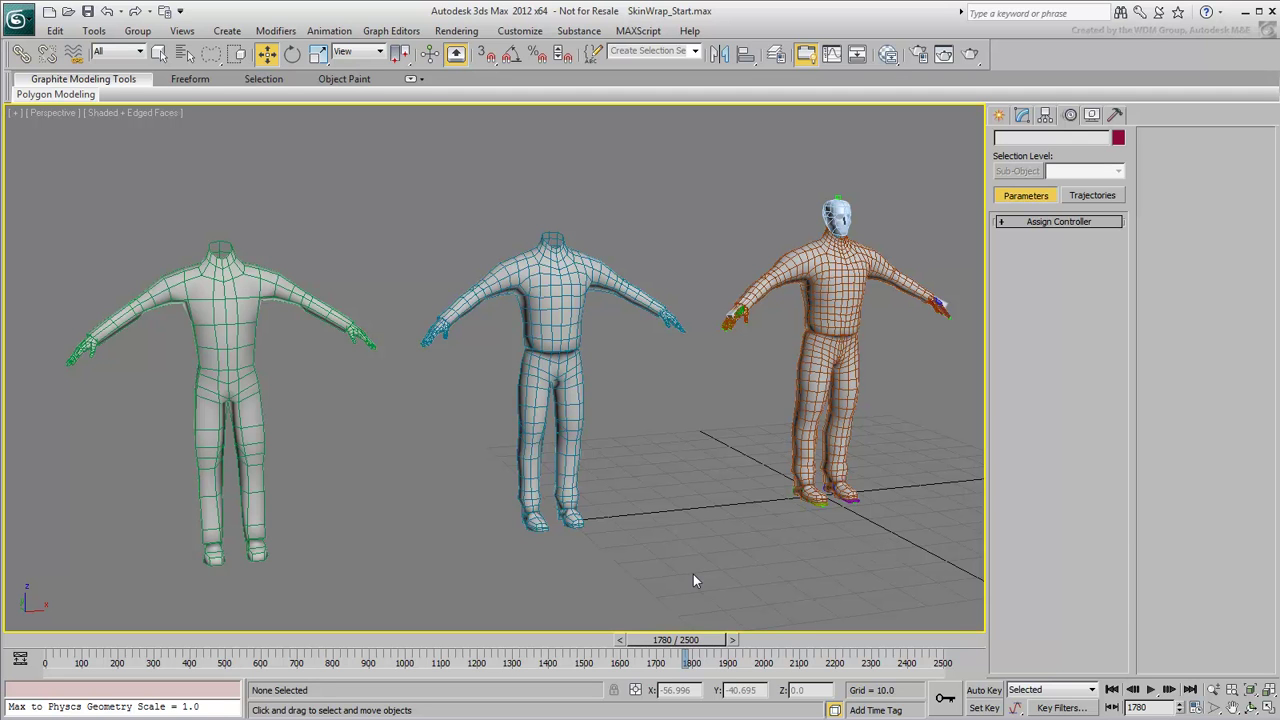
Zero the X positions of LOD_Medium and LOD_Low so they overlap the full-body character
{"action": "left_click", "coordinate": [572, 455]}
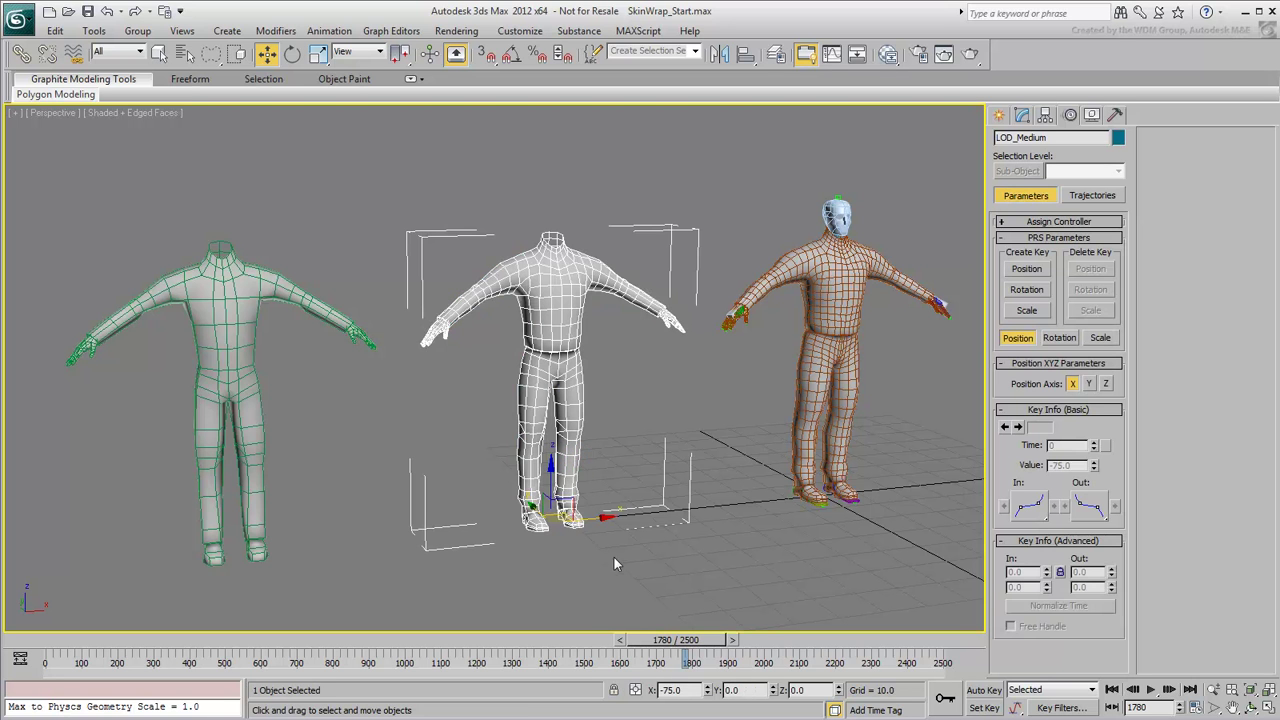
{"action": "right_click", "coordinate": [707, 690]}
{"action": "left_click", "coordinate": [253, 413]}
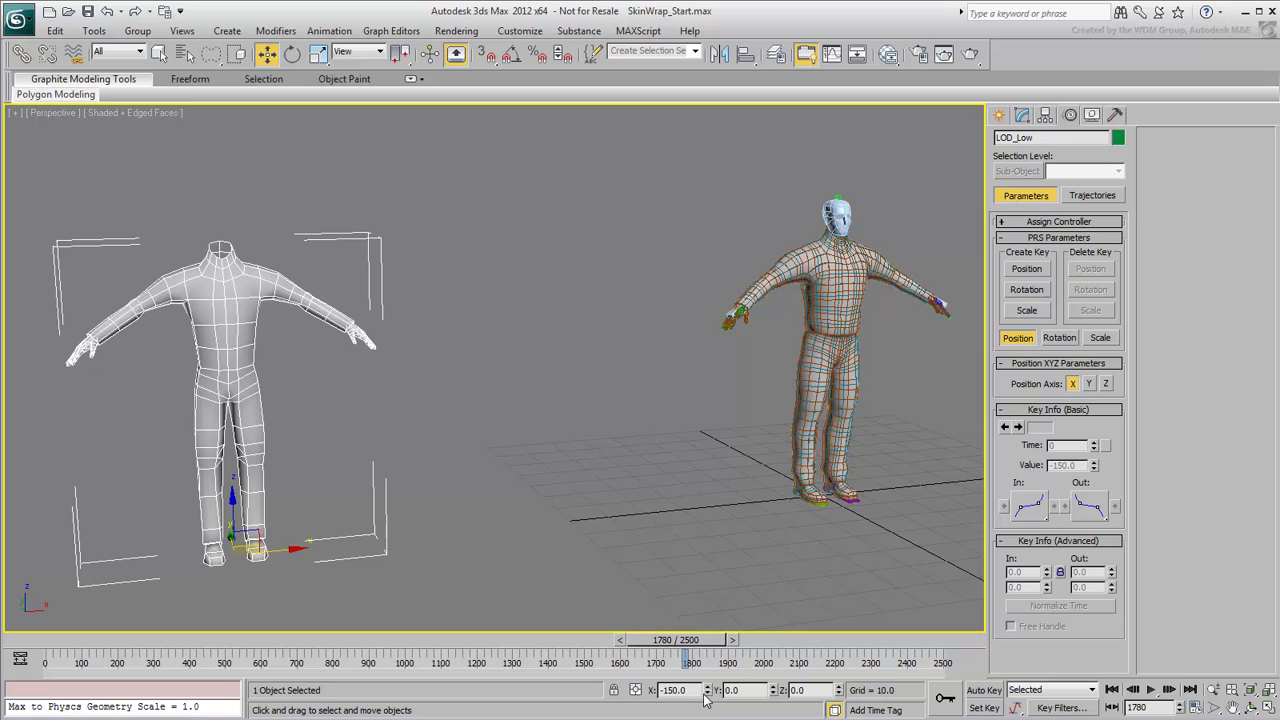
{"action": "right_click", "coordinate": [707, 690]}
{"action": "left_click", "coordinate": [677, 594]}
{"action": "middle_click_drag", "start_coordinate": [743, 497], "coordinate": [424, 457]}
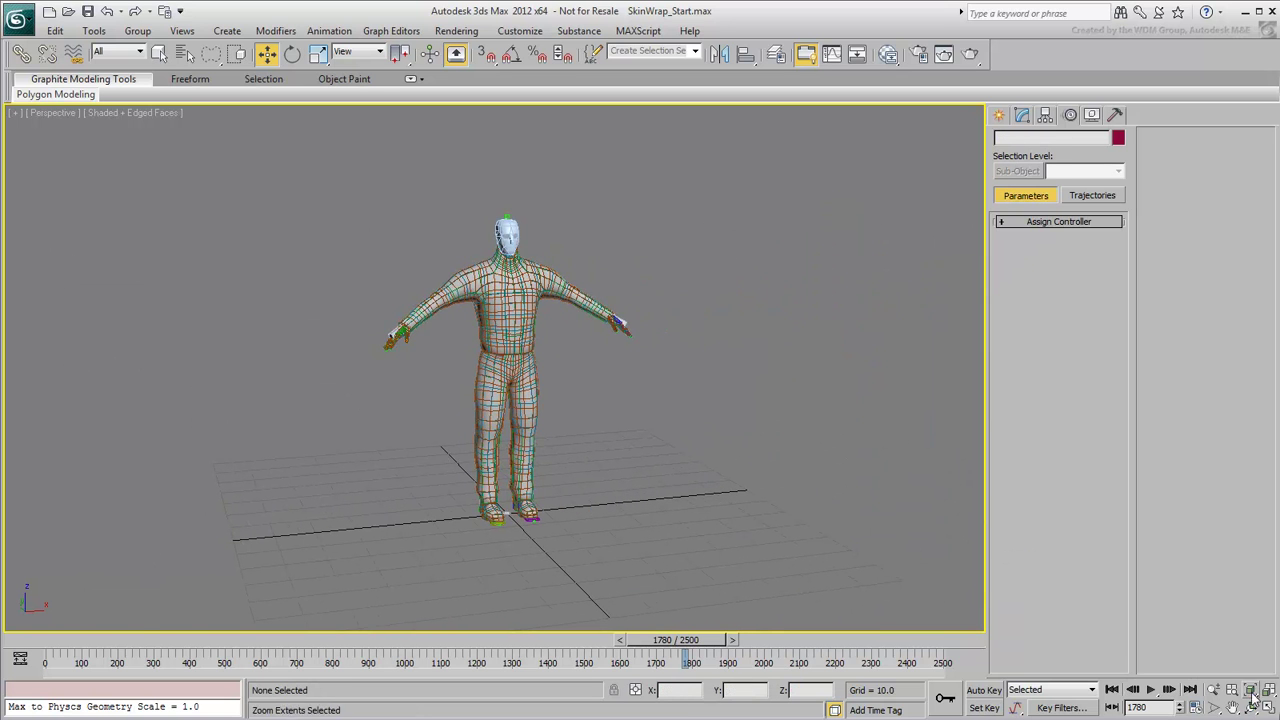
{"action": "scroll", "coordinate": [677, 551], "scroll_direction": "up", "scroll_amount": 3}
{"action": "middle_click_drag", "start_coordinate": [645, 493], "coordinate": [656, 489], "text": "alt"}
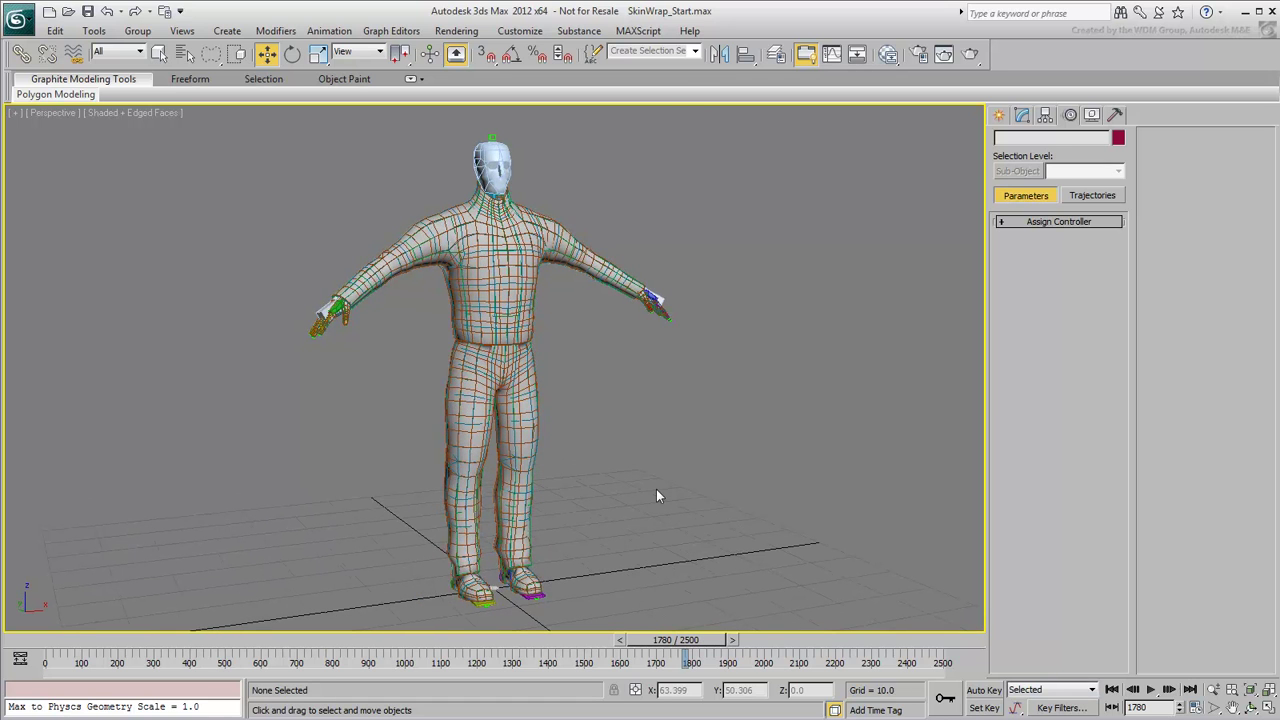
Select both meshes through the LODs named selection set and add a shared Skin Wrap modifier
{"action": "left_click", "coordinate": [694, 53]}
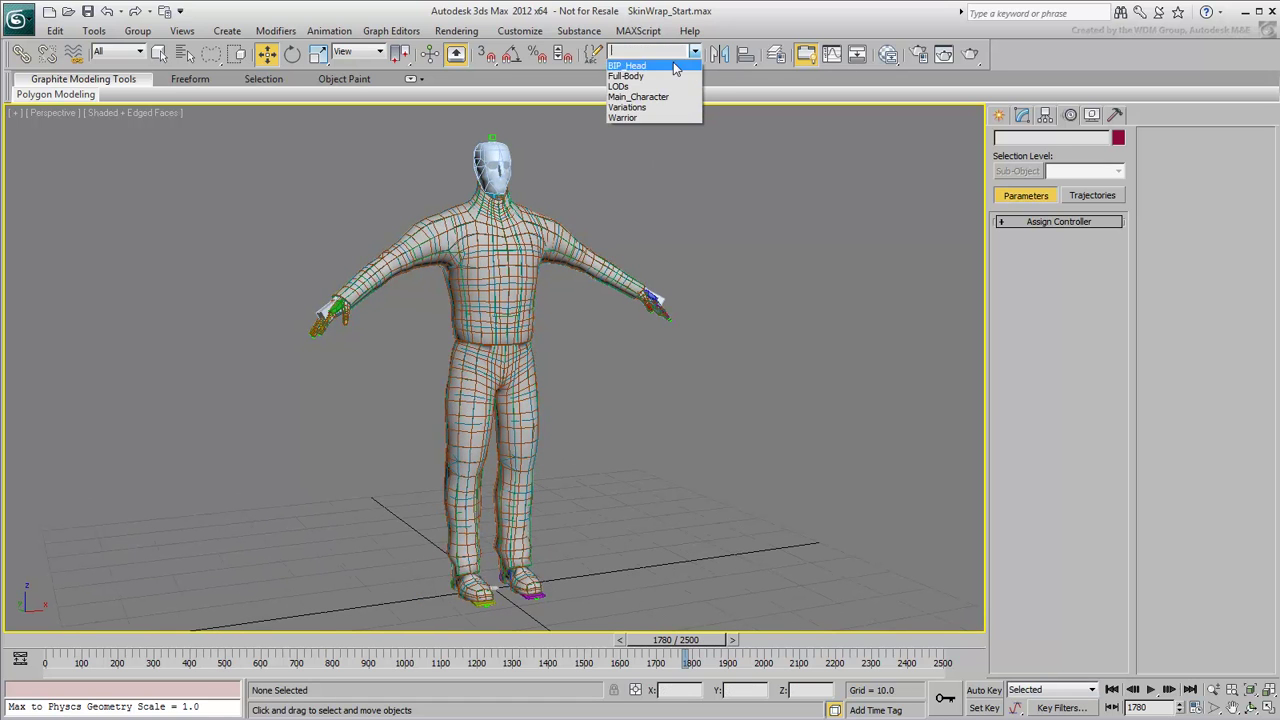
{"action": "left_click", "coordinate": [624, 90]}
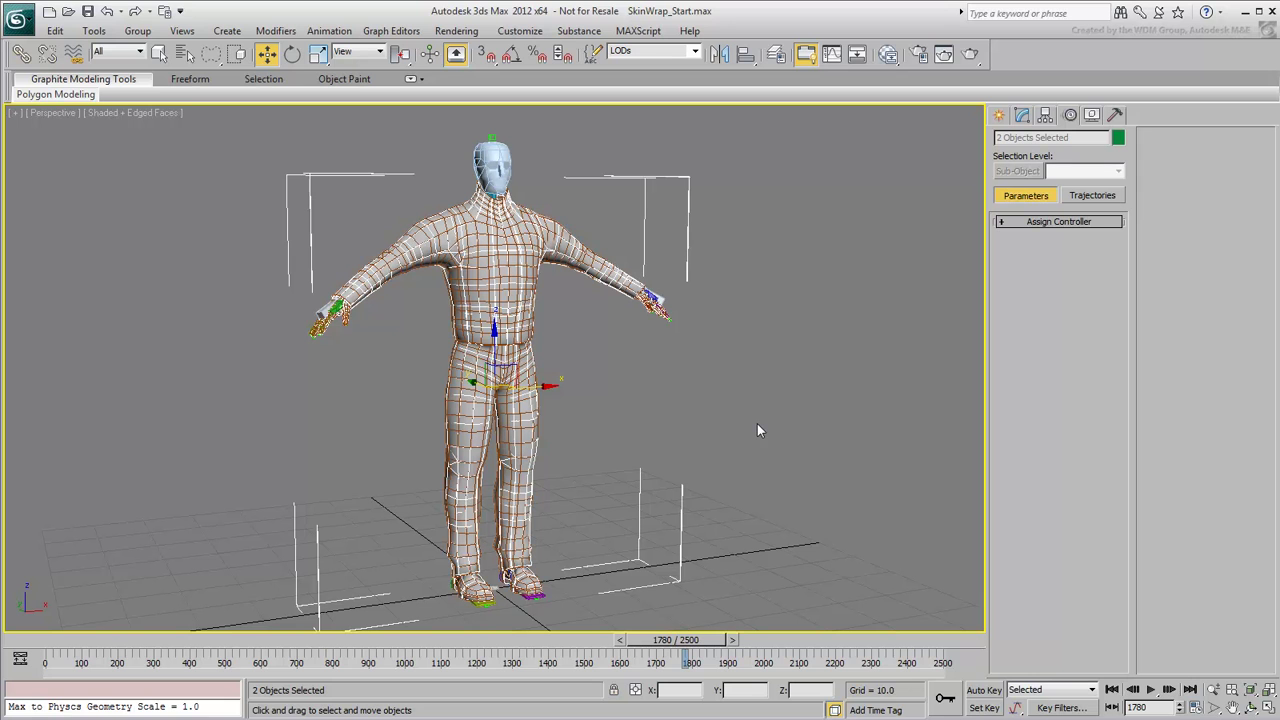
{"action": "left_click", "coordinate": [1022, 115]}
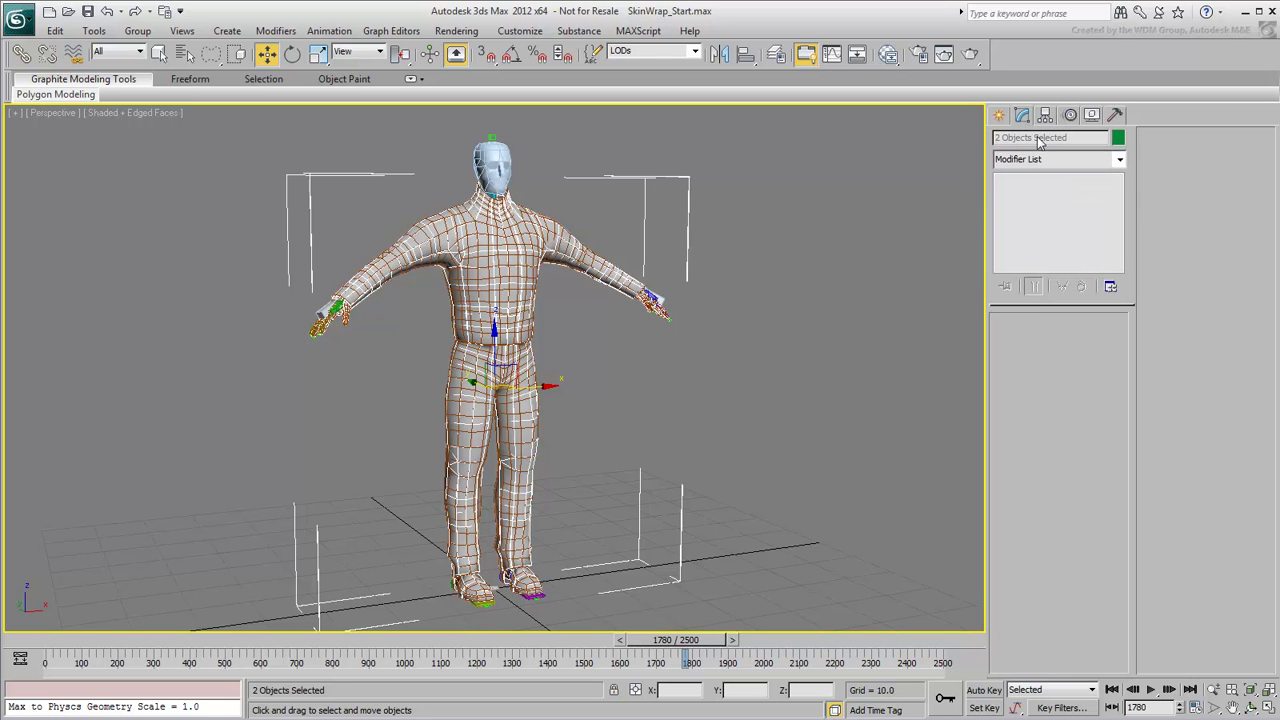
{"action": "left_click", "coordinate": [1120, 160]}
{"action": "scroll", "coordinate": [1108, 530], "scroll_direction": "down", "scroll_amount": 15}
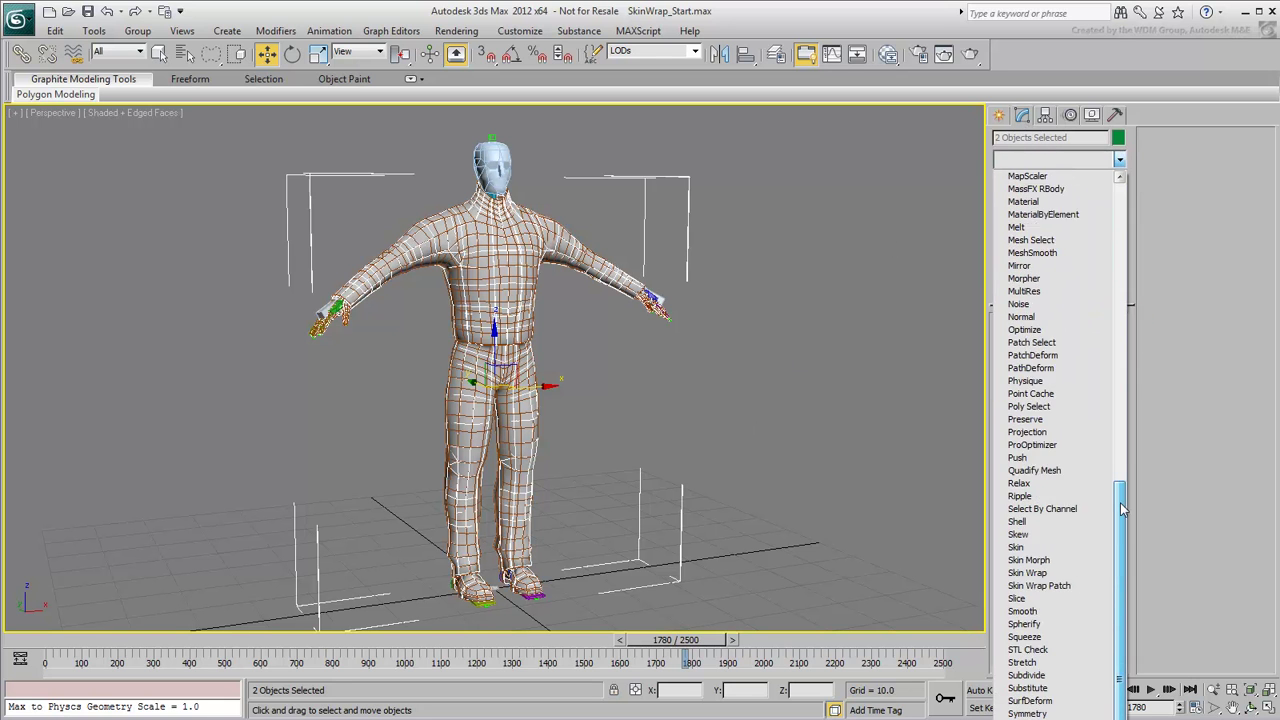
{"action": "left_click", "coordinate": [1030, 560]}
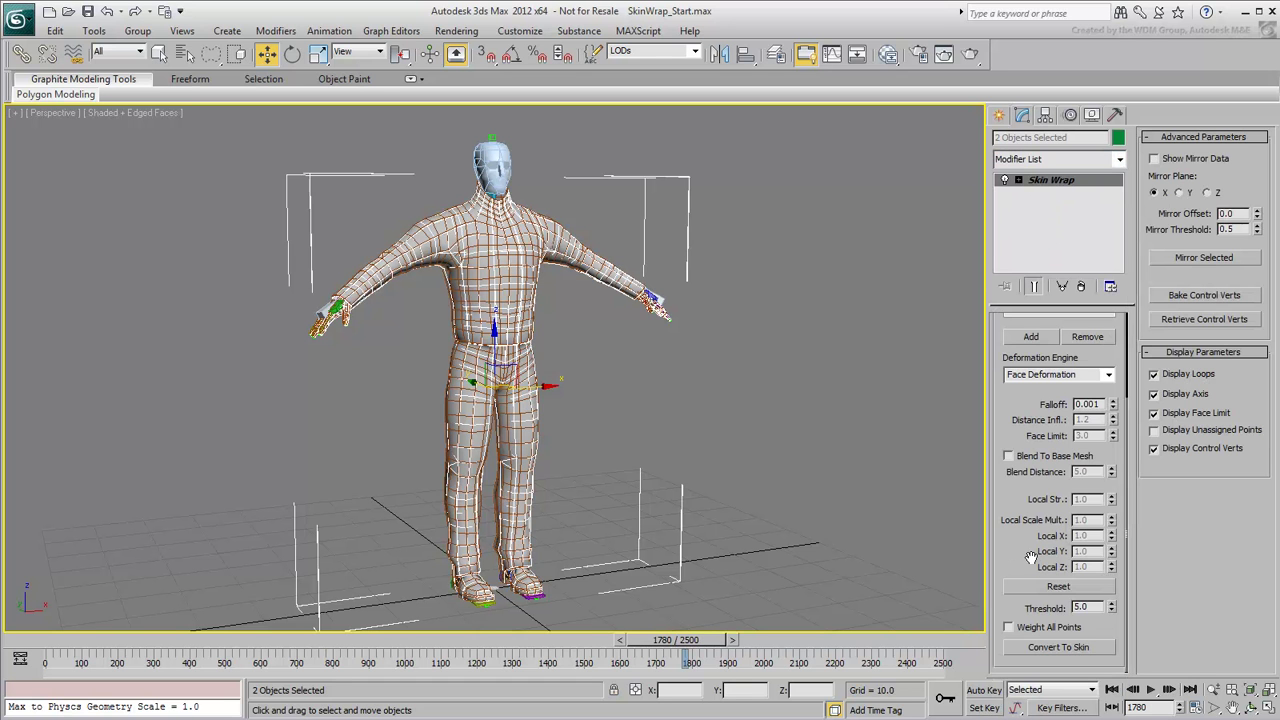
Select LOD_Medium and keep Face Deformation as the Skin Wrap deformation engine
{"action": "left_click", "coordinate": [695, 444]}
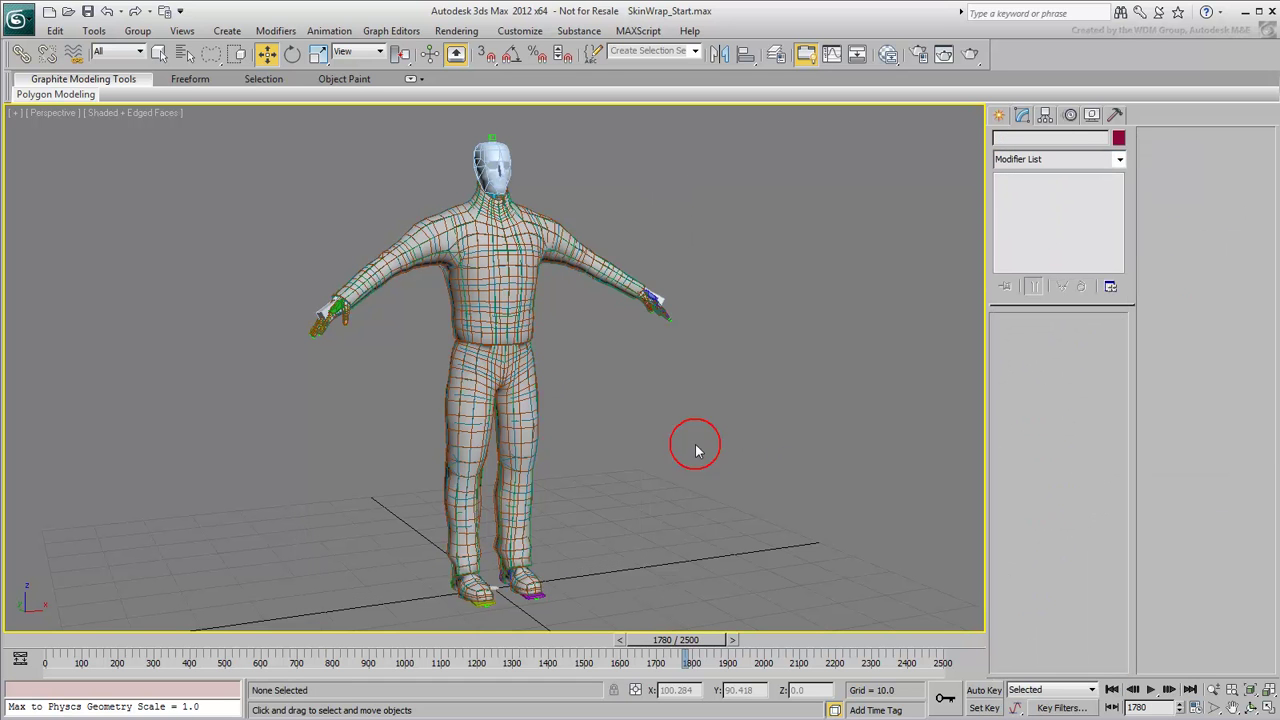
{"action": "left_click", "coordinate": [516, 378]}
{"action": "left_click", "coordinate": [516, 380]}
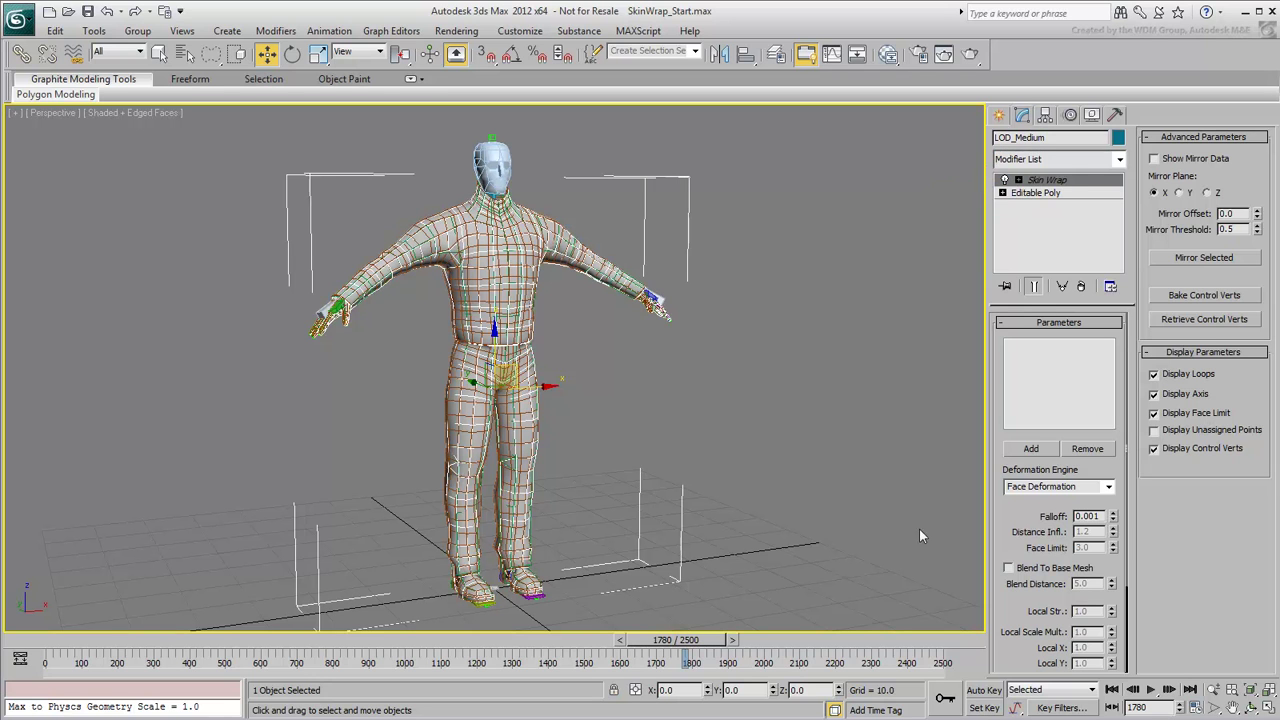
{"action": "left_click", "coordinate": [1108, 487]}
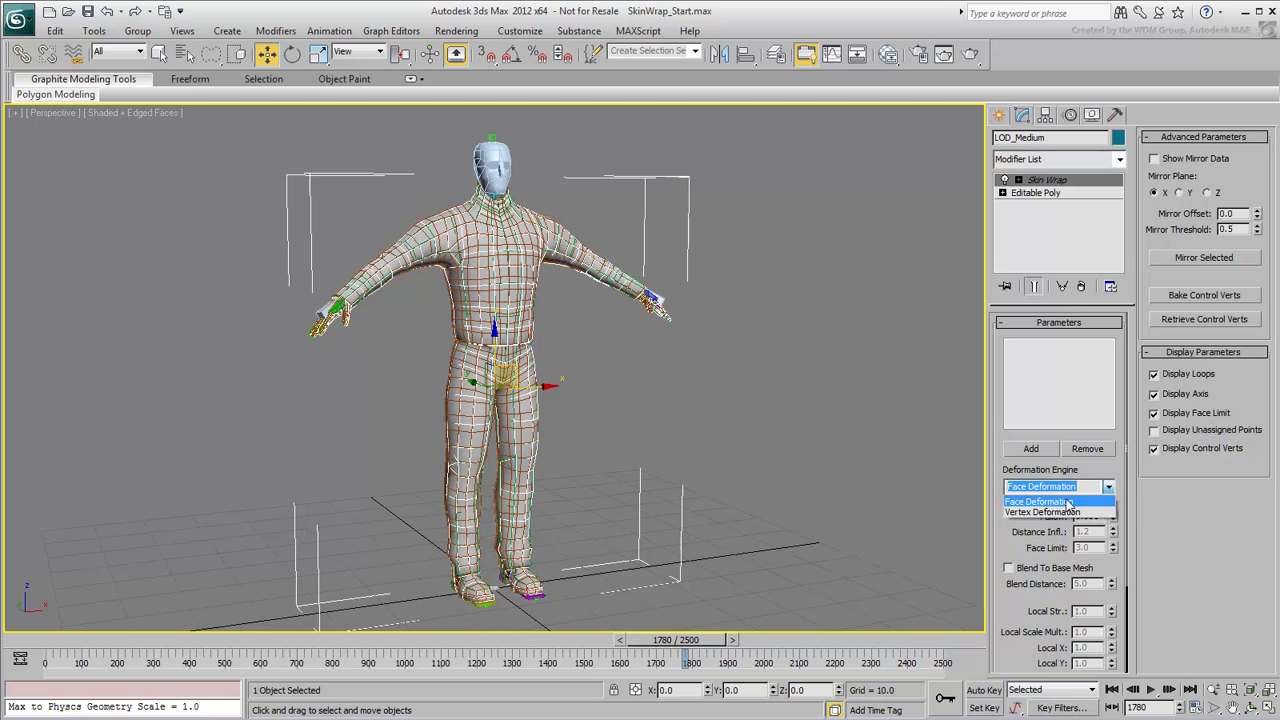
{"action": "left_click", "coordinate": [1058, 501]}
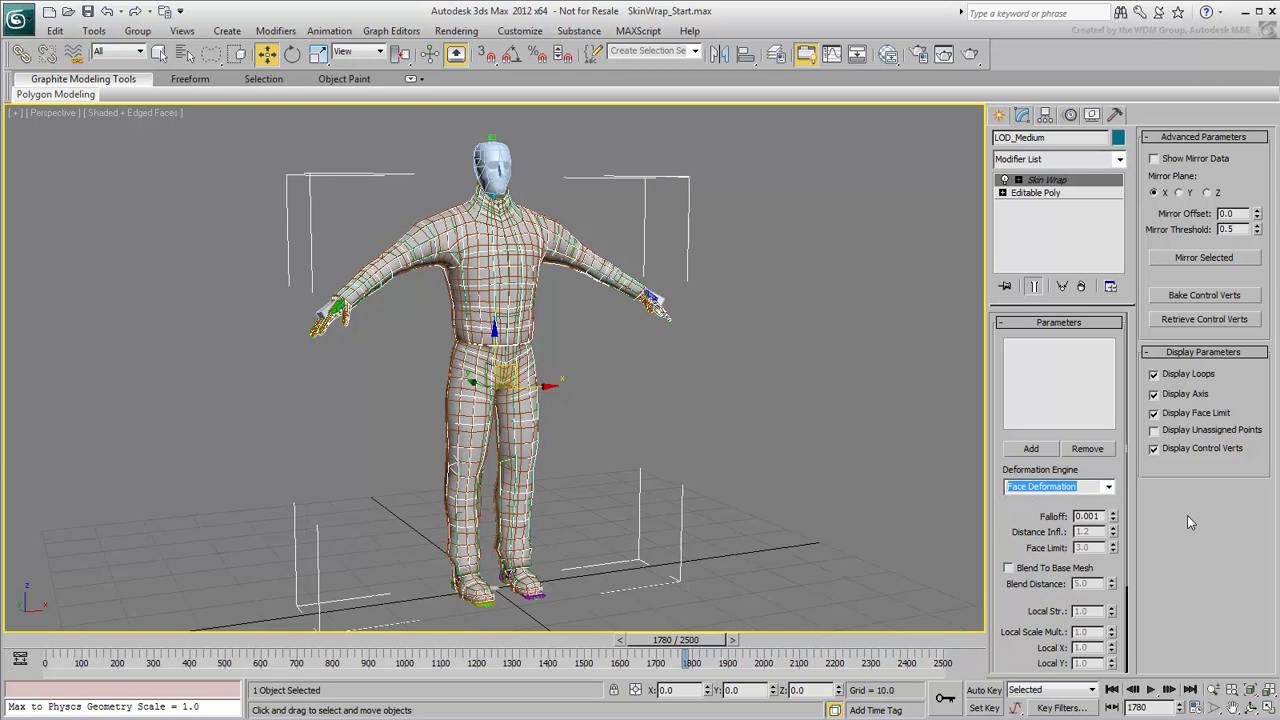
Add Full Body as the Skin Wrap target, picking it by name from the object list
{"action": "left_click", "coordinate": [1031, 449]}
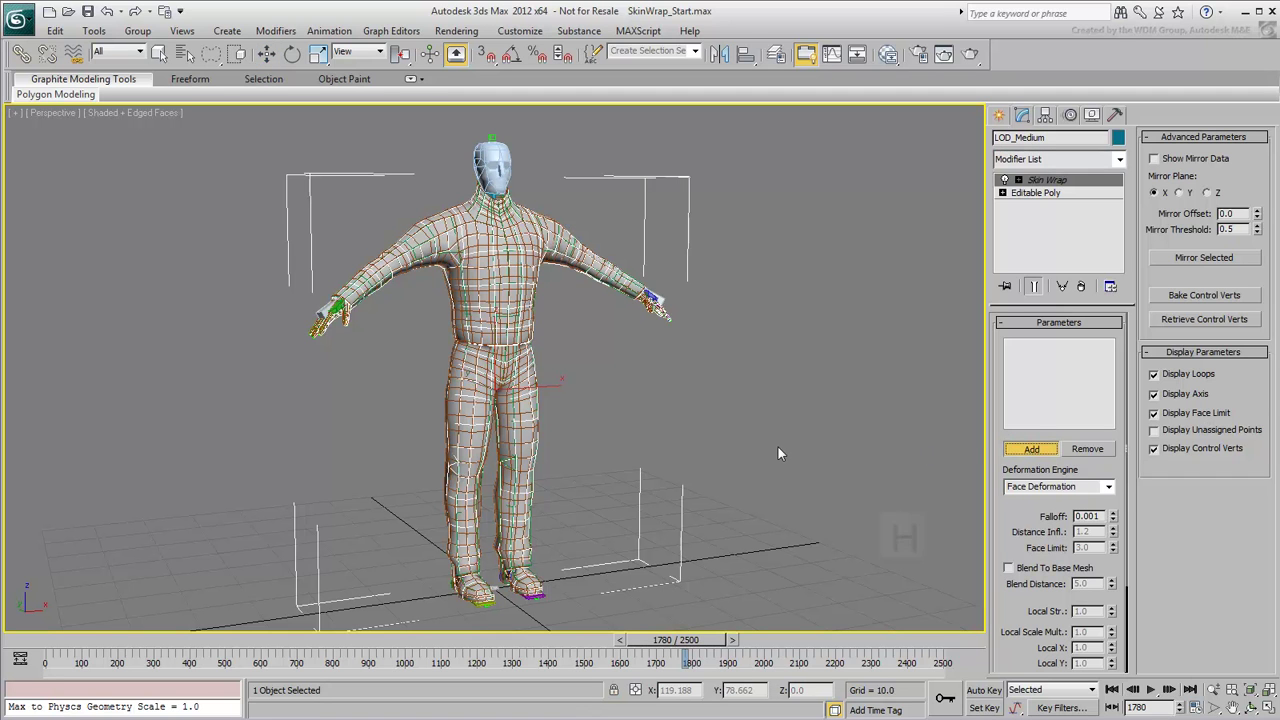
{"action": "key", "text": "h"}
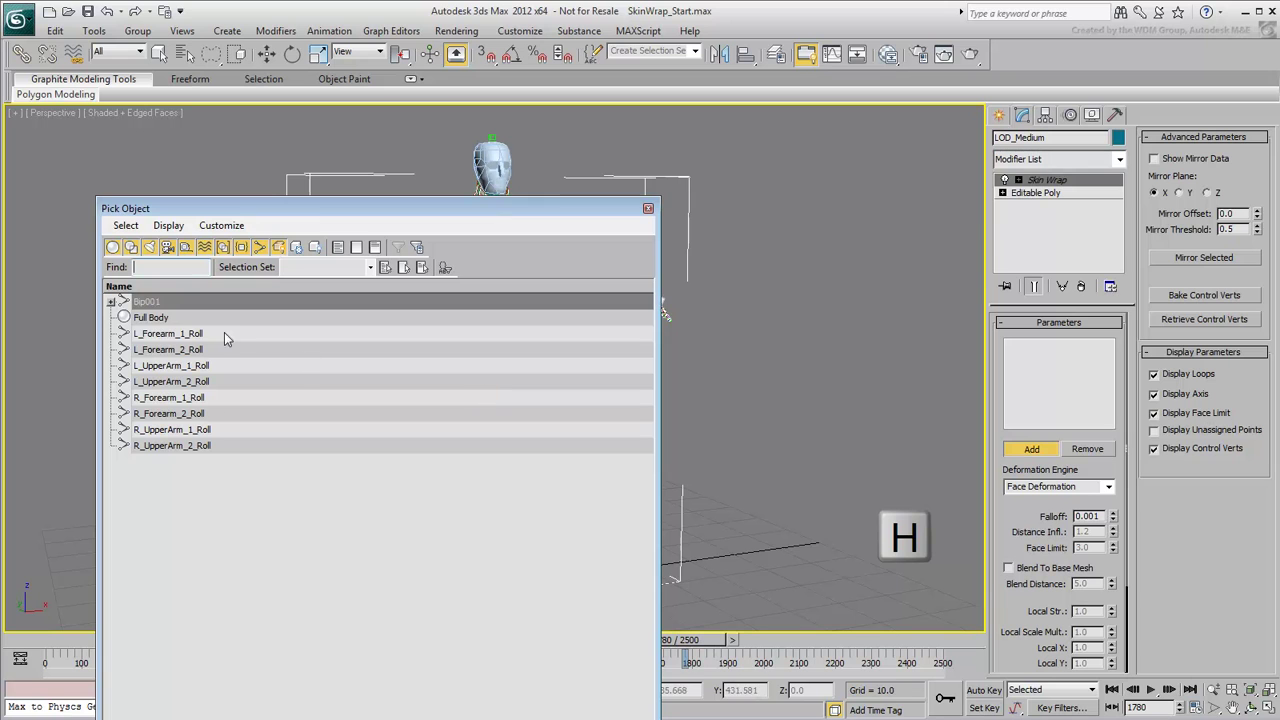
{"action": "left_click", "coordinate": [173, 319]}
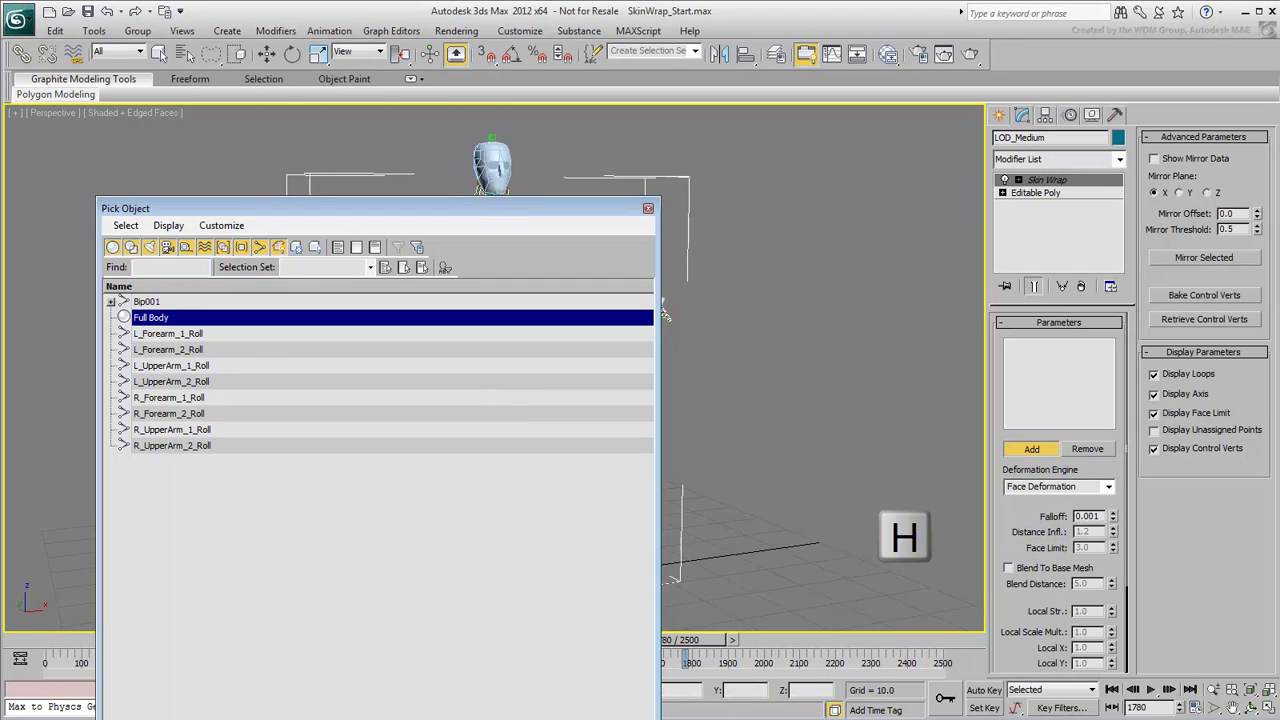
{"action": "key", "text": "Return"}
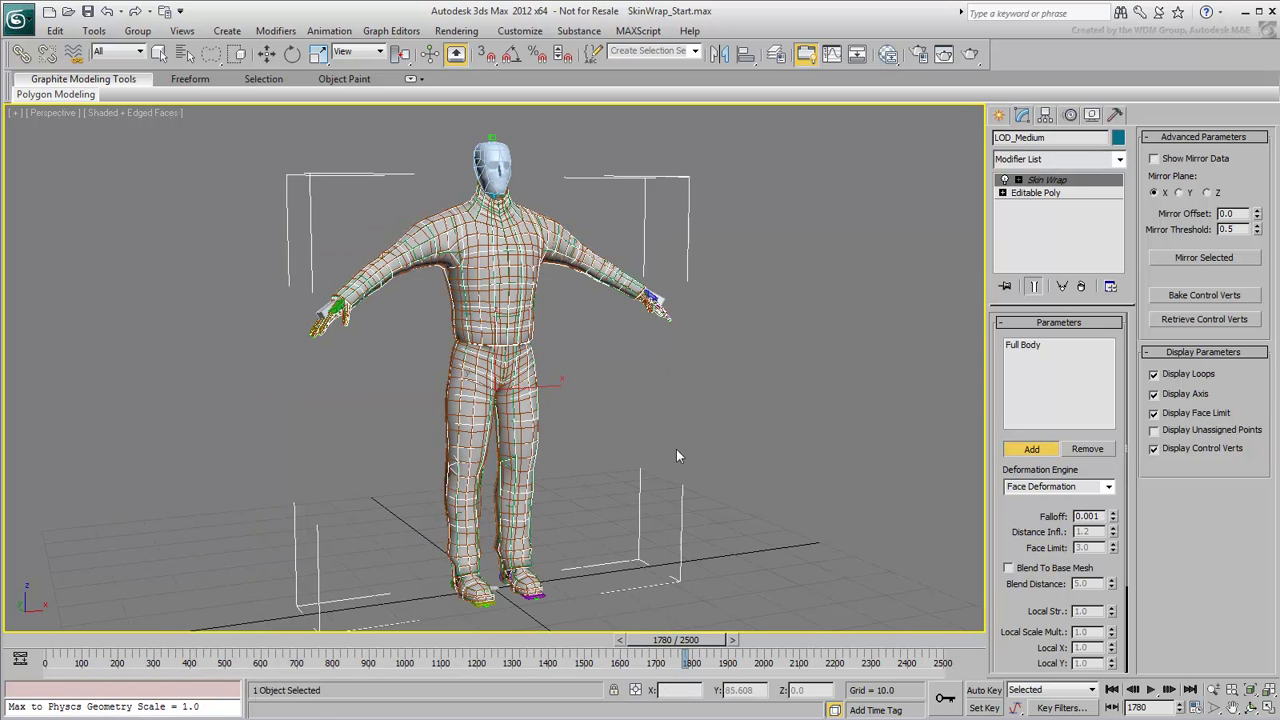
{"action": "key", "text": "w"}
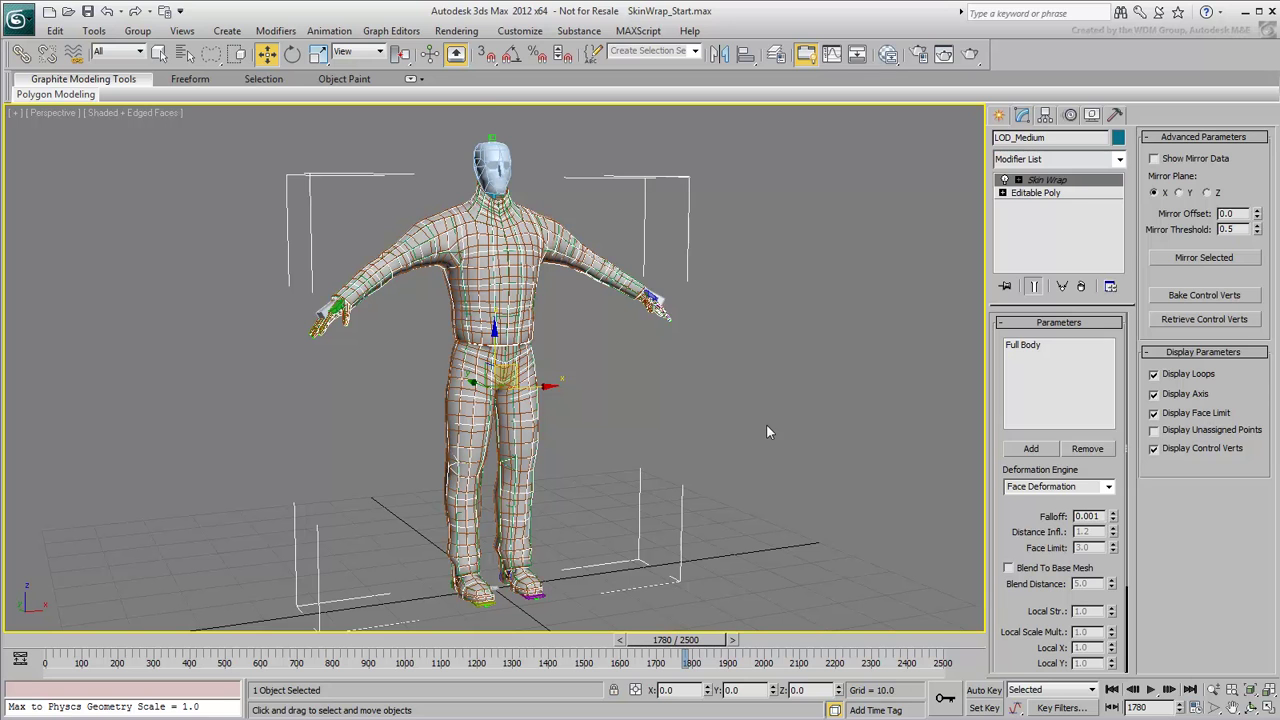
Select Bip001 Head and scrub the biped animation through to frame 316 in the Motion panel
{"action": "left_click", "coordinate": [498, 168]}
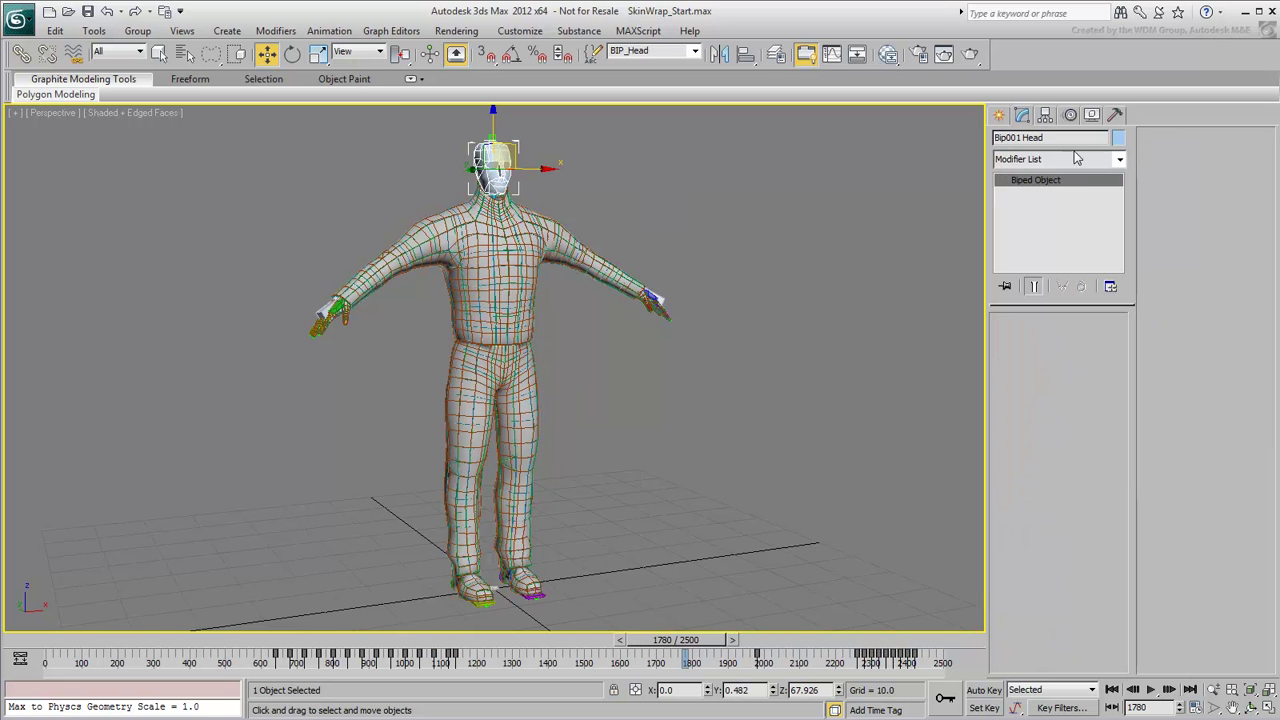
{"action": "left_click", "coordinate": [1070, 114]}
{"action": "left_click", "coordinate": [1007, 303]}
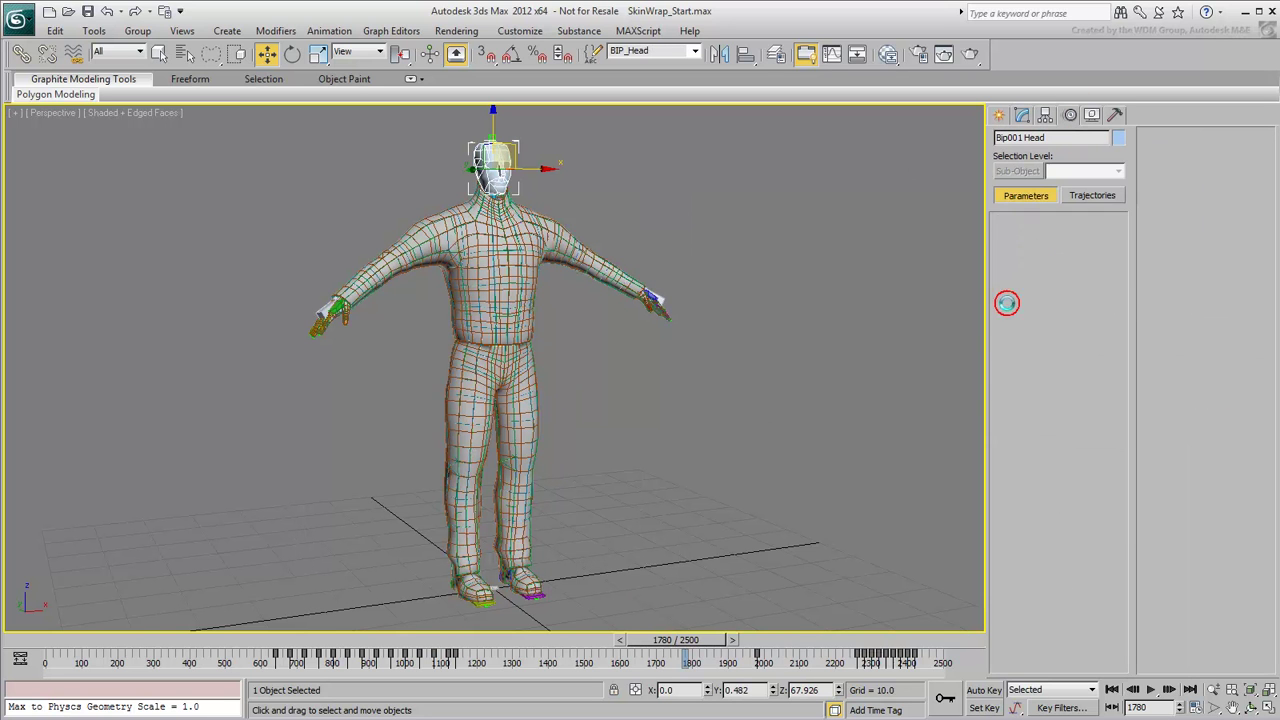
{"action": "left_click", "coordinate": [42, 640]}
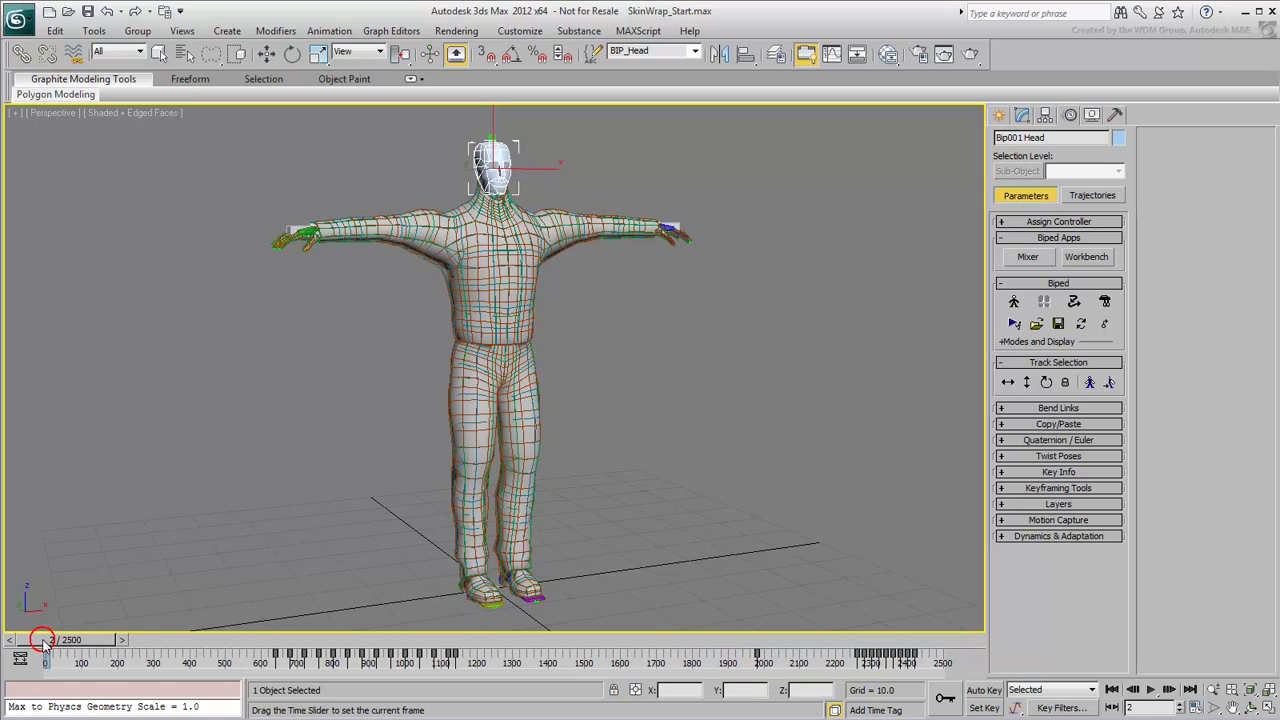
{"action": "left_click_drag", "start_coordinate": [44, 645], "coordinate": [4, 670]}
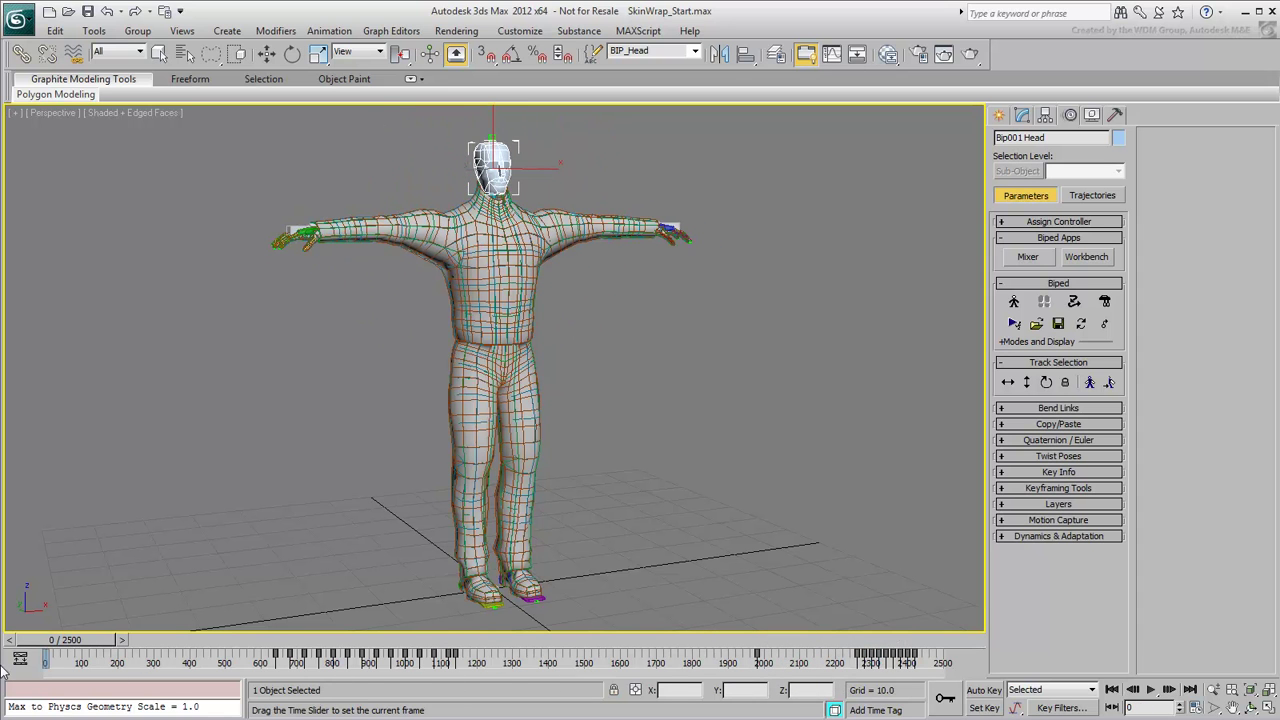
Put the biped into Figure Mode and reselect LOD_Medium
{"action": "key", "text": "w"}
{"action": "left_click", "coordinate": [1014, 301]}
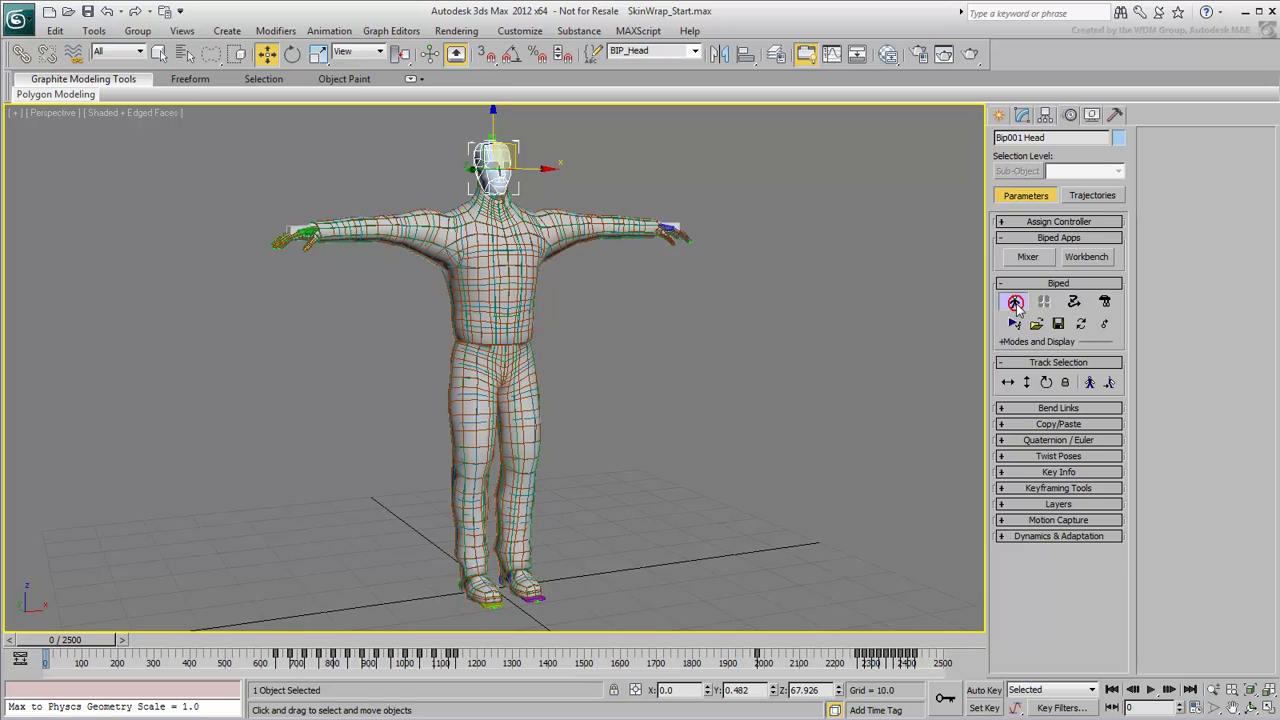
{"action": "left_click", "coordinate": [520, 310]}
{"action": "left_click", "coordinate": [520, 310]}
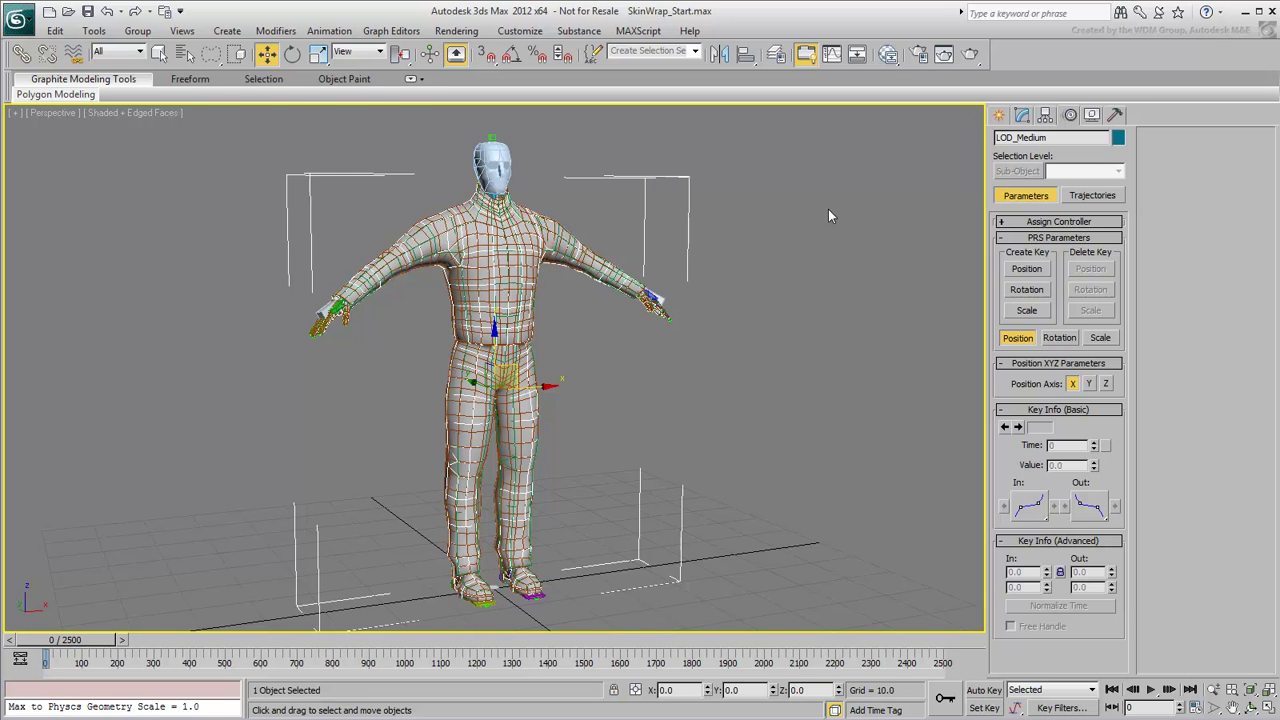
Make LOD_Medium's Skin Wrap unique, convert it to a Skin modifier, and delete the Skin Wrap
{"action": "left_click", "coordinate": [1022, 114]}
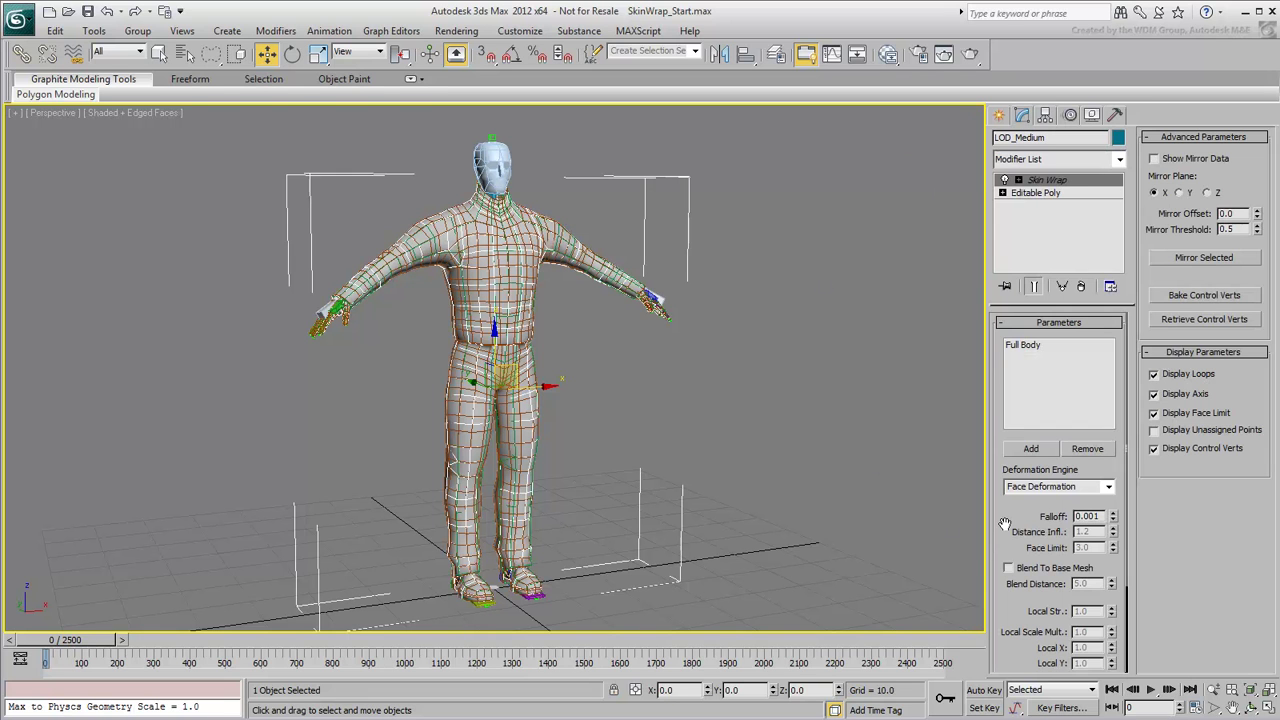
{"action": "left_click_drag", "start_coordinate": [1005, 522], "coordinate": [1005, 410]}
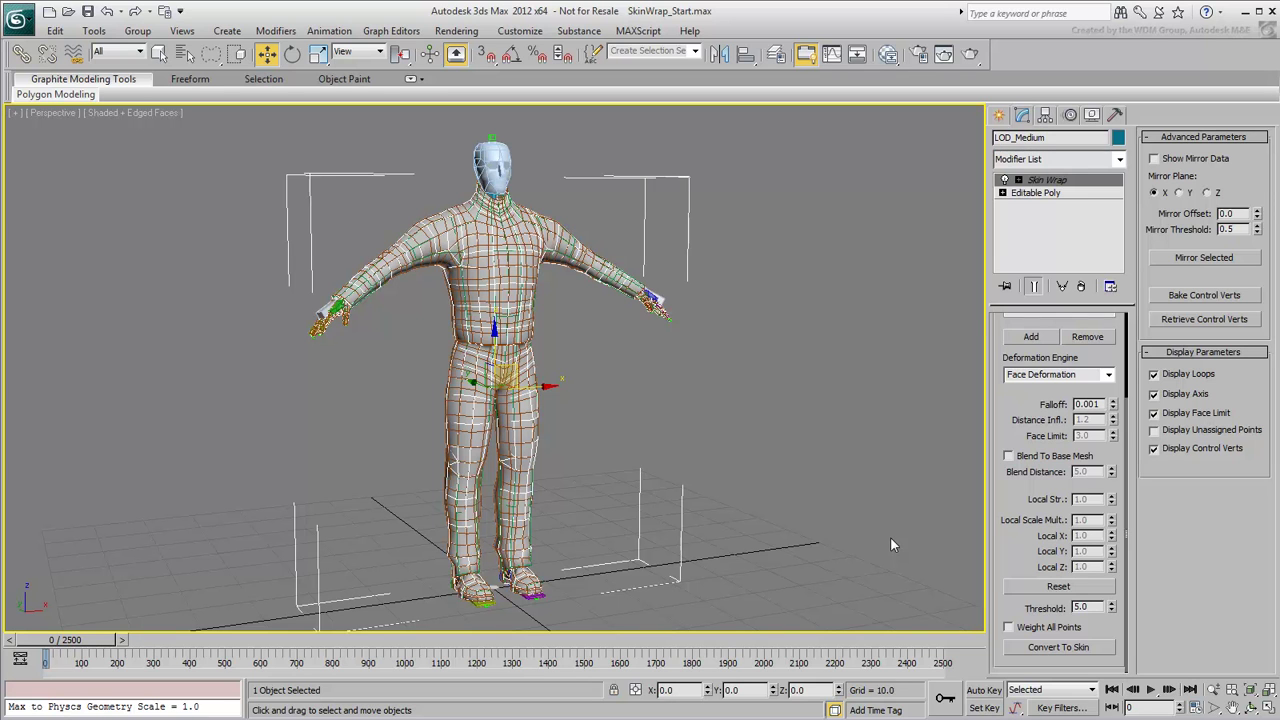
{"action": "left_click", "coordinate": [1050, 649]}
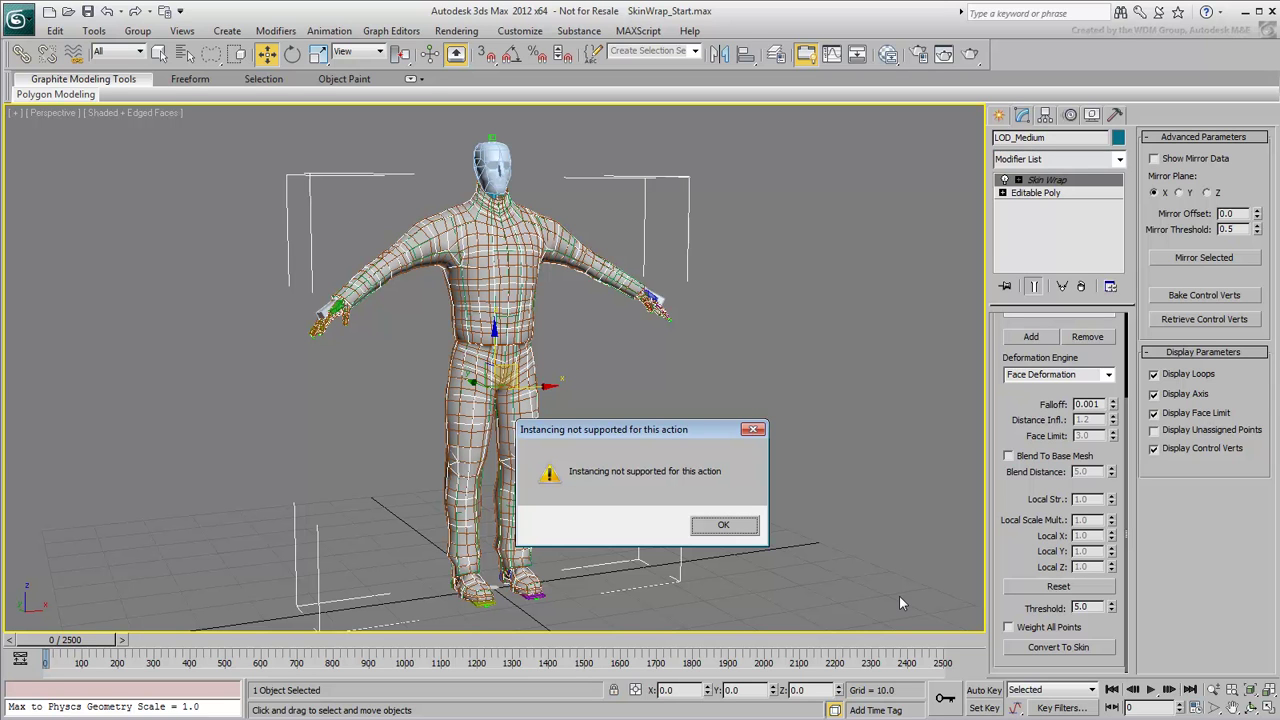
{"action": "left_click", "coordinate": [755, 431]}
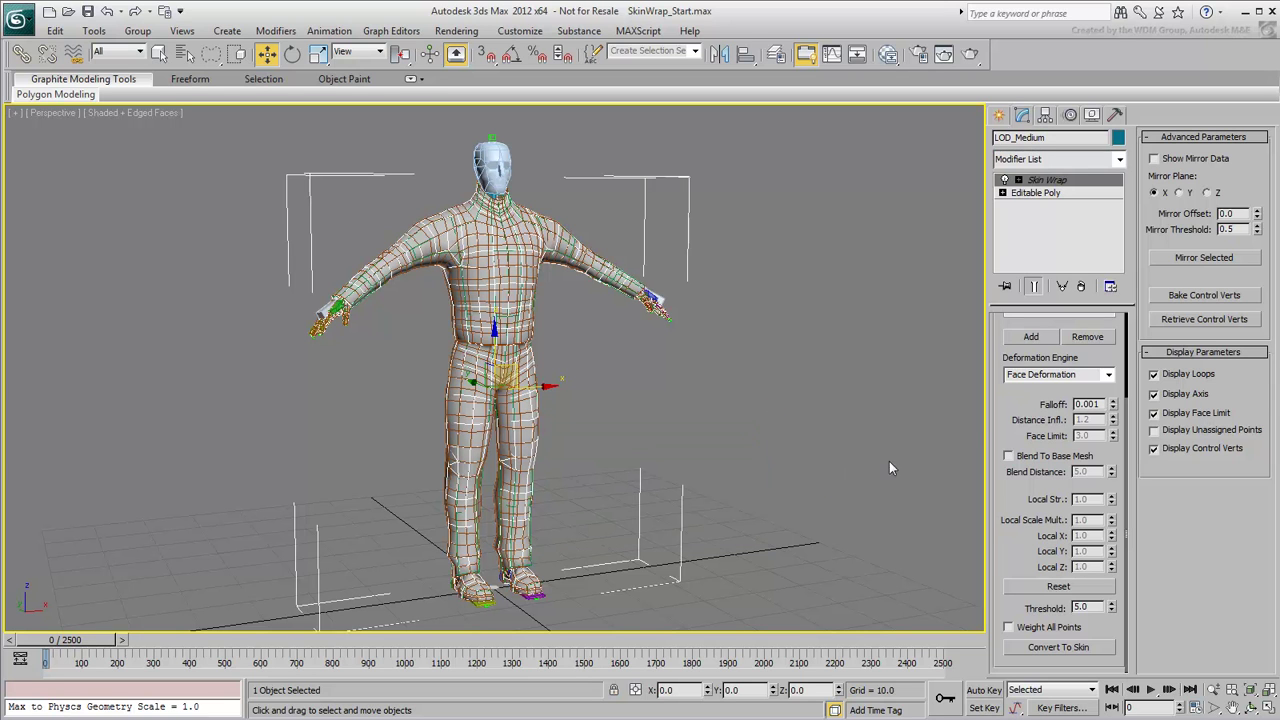
{"action": "left_click_drag", "start_coordinate": [1001, 419], "coordinate": [1000, 531]}
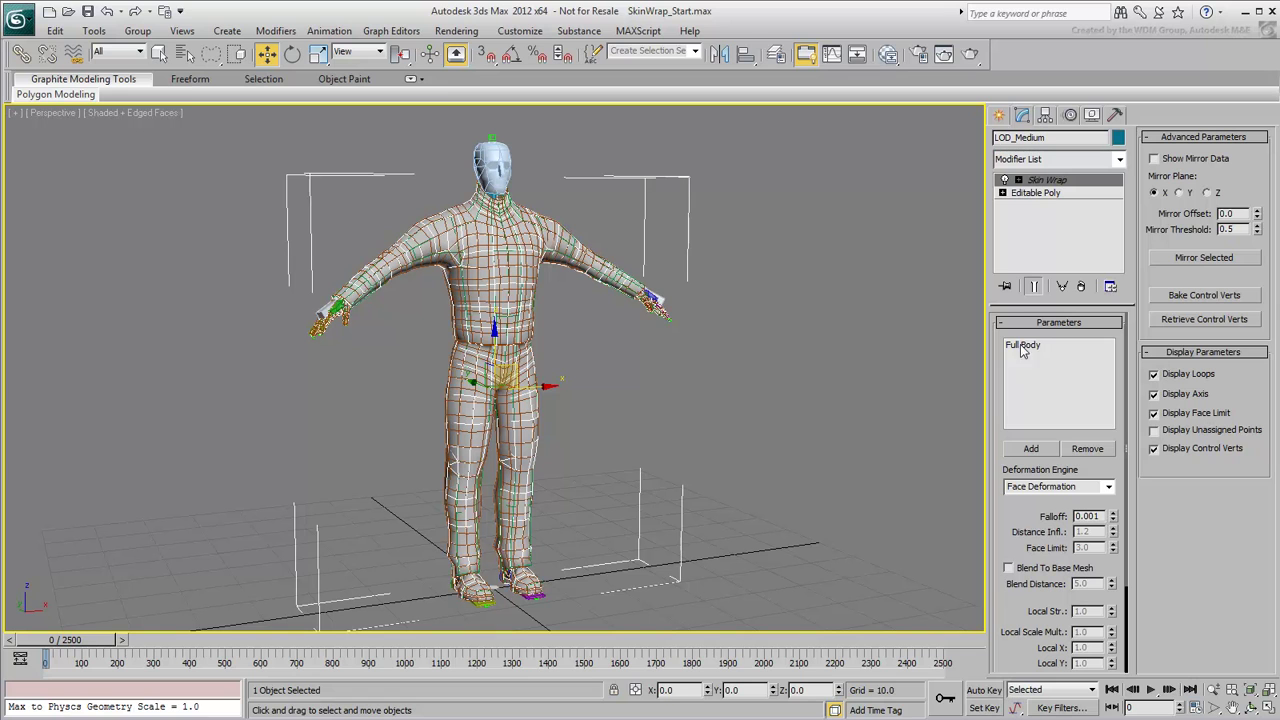
{"action": "left_click", "coordinate": [1063, 288]}
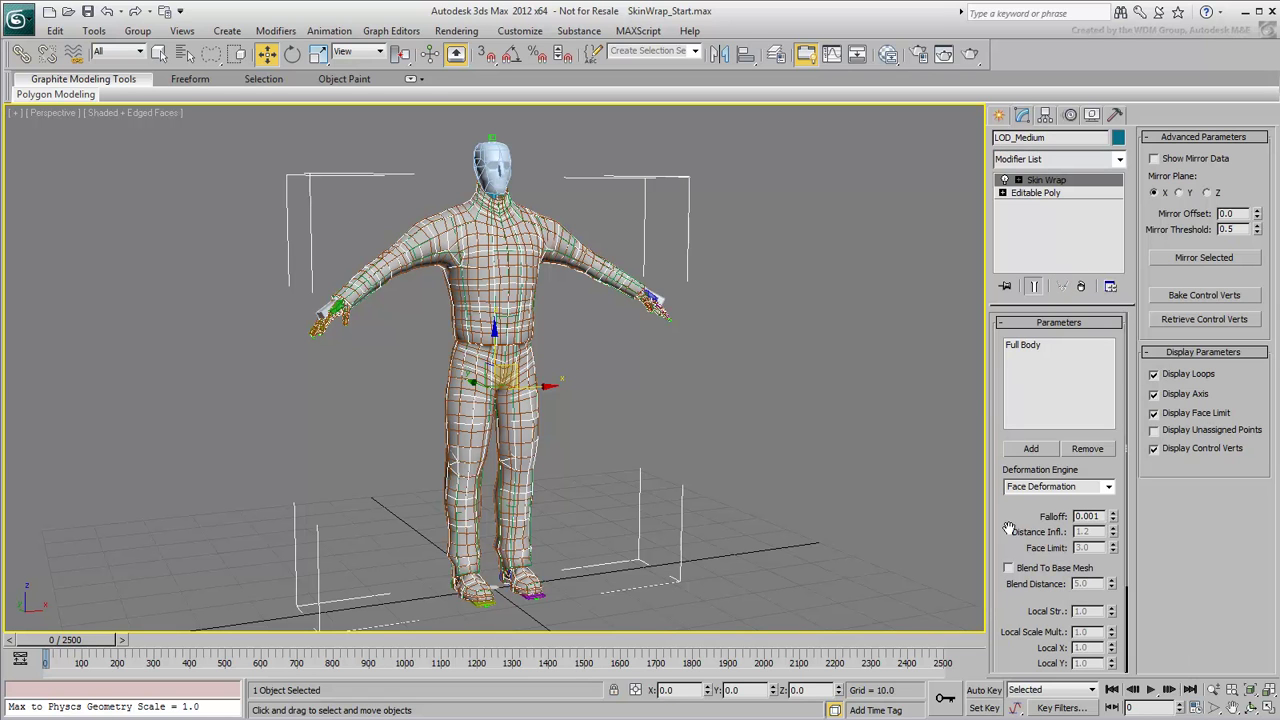
{"action": "left_click_drag", "start_coordinate": [1008, 529], "coordinate": [1007, 417]}
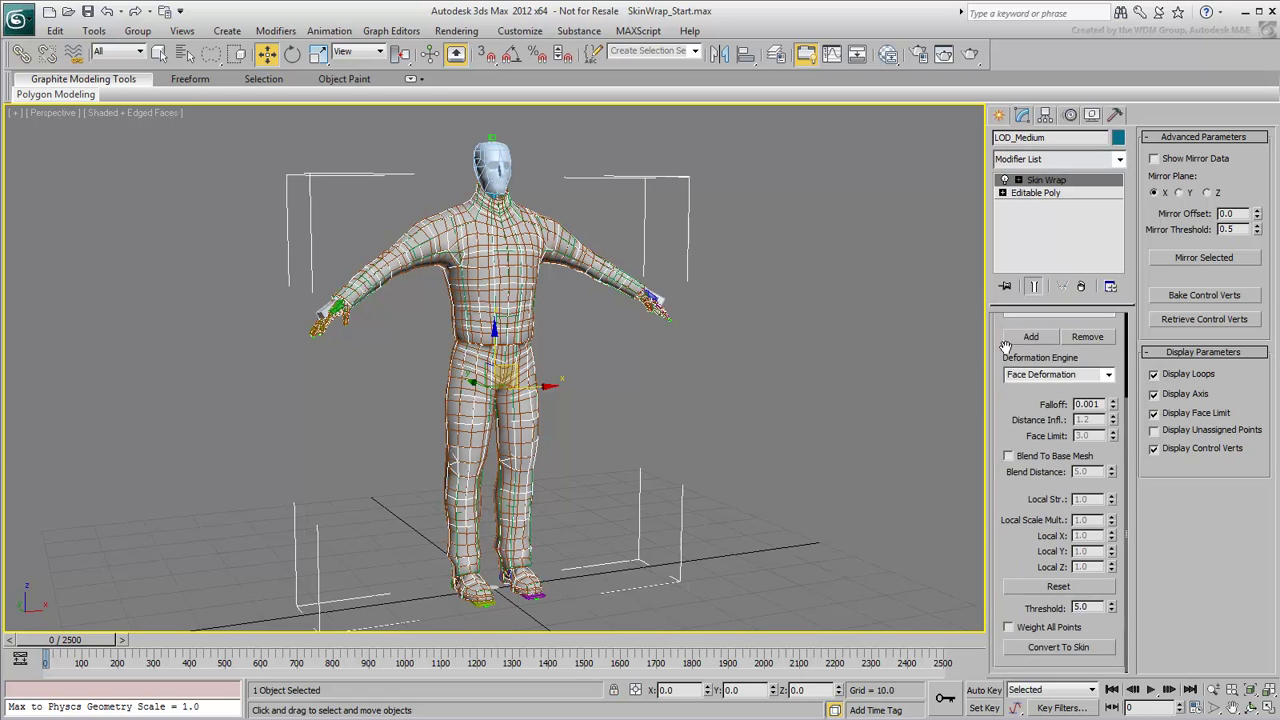
{"action": "left_click", "coordinate": [1057, 647]}
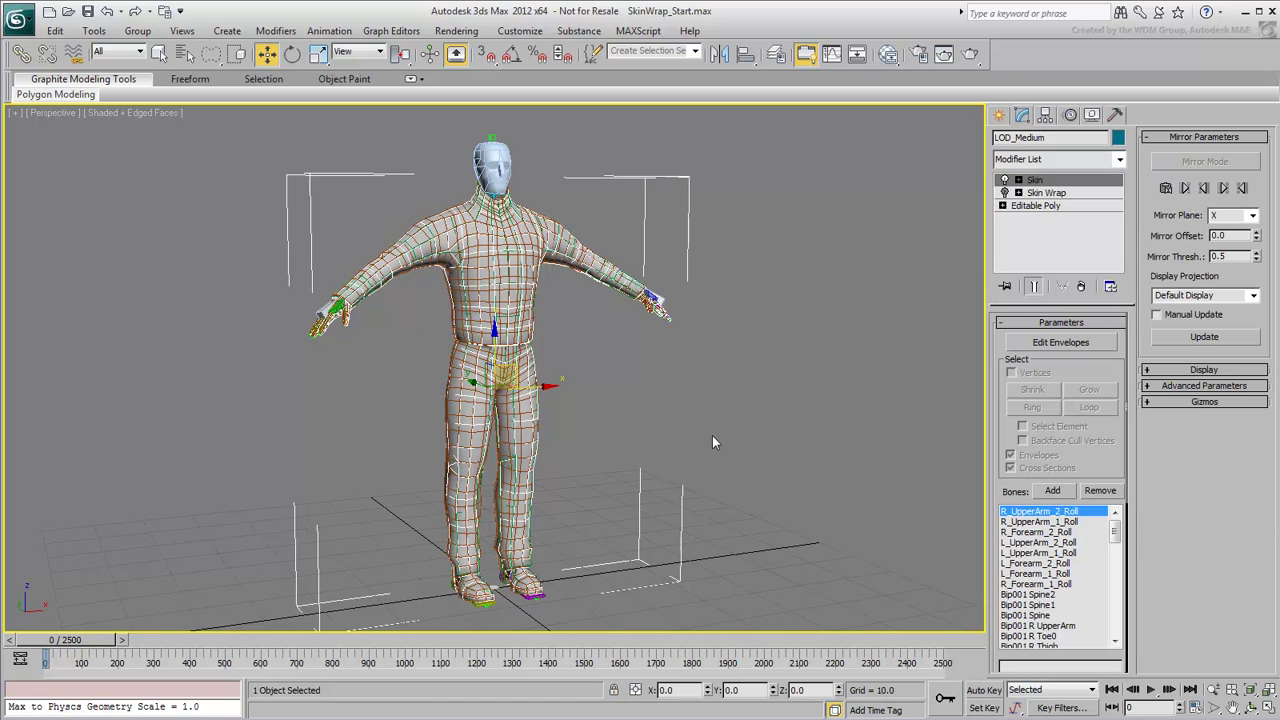
{"action": "left_click", "coordinate": [1046, 192]}
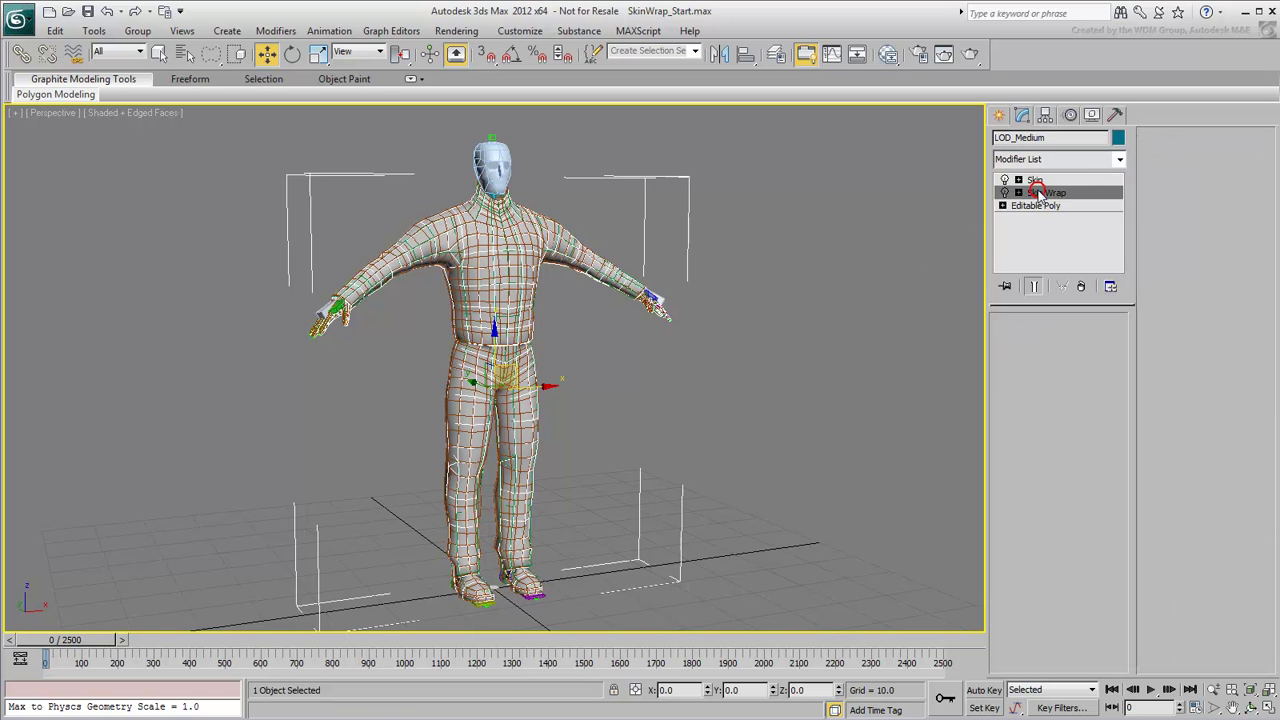
{"action": "left_click", "coordinate": [1081, 287]}
Select LOD_Low, convert its Skin Wrap to a Skin modifier, and delete the Skin Wrap
{"action": "left_click", "coordinate": [502, 304]}
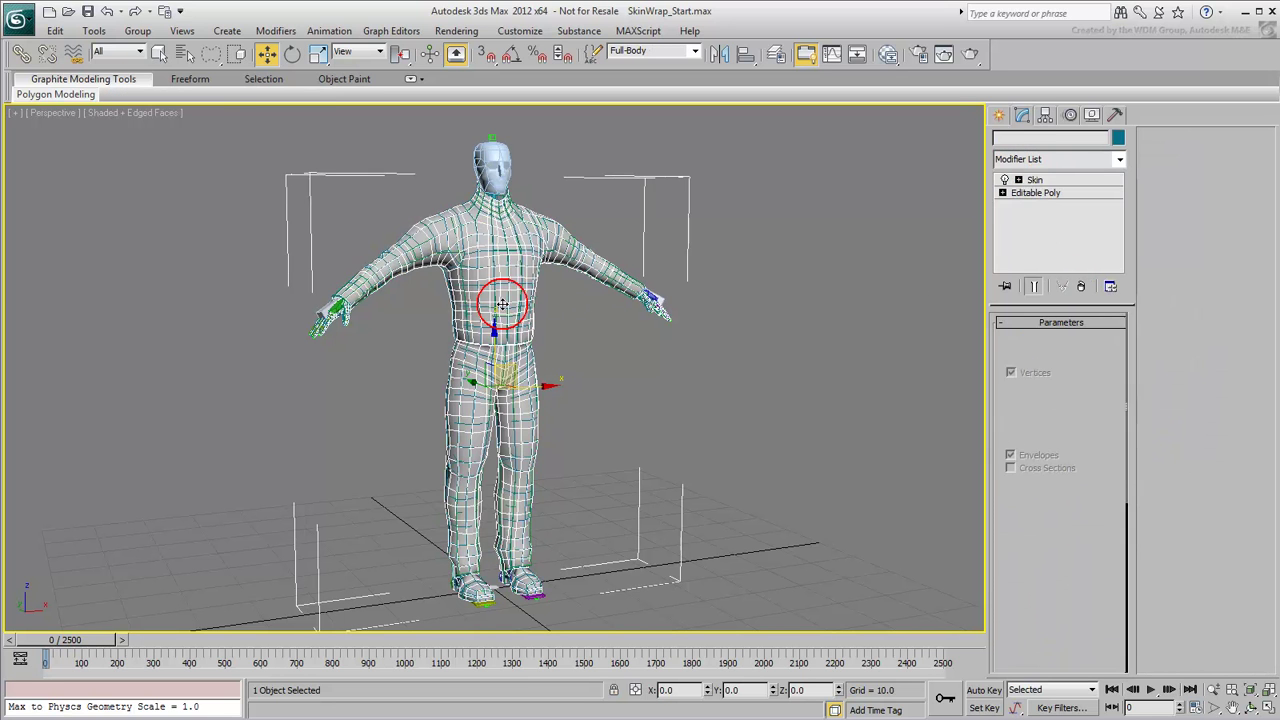
{"action": "left_click", "coordinate": [502, 304]}
{"action": "left_click", "coordinate": [502, 304]}
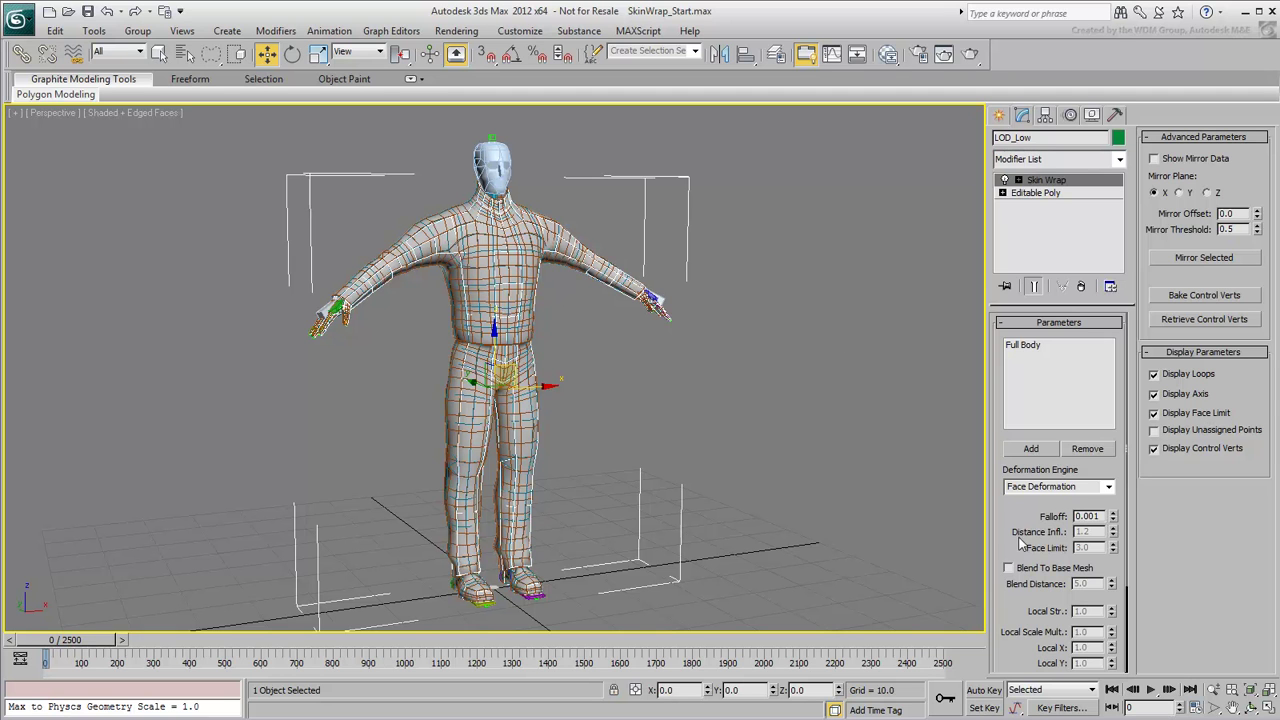
{"action": "scroll", "coordinate": [1012, 530], "scroll_direction": "down", "scroll_amount": 3}
{"action": "left_click", "coordinate": [1051, 647]}
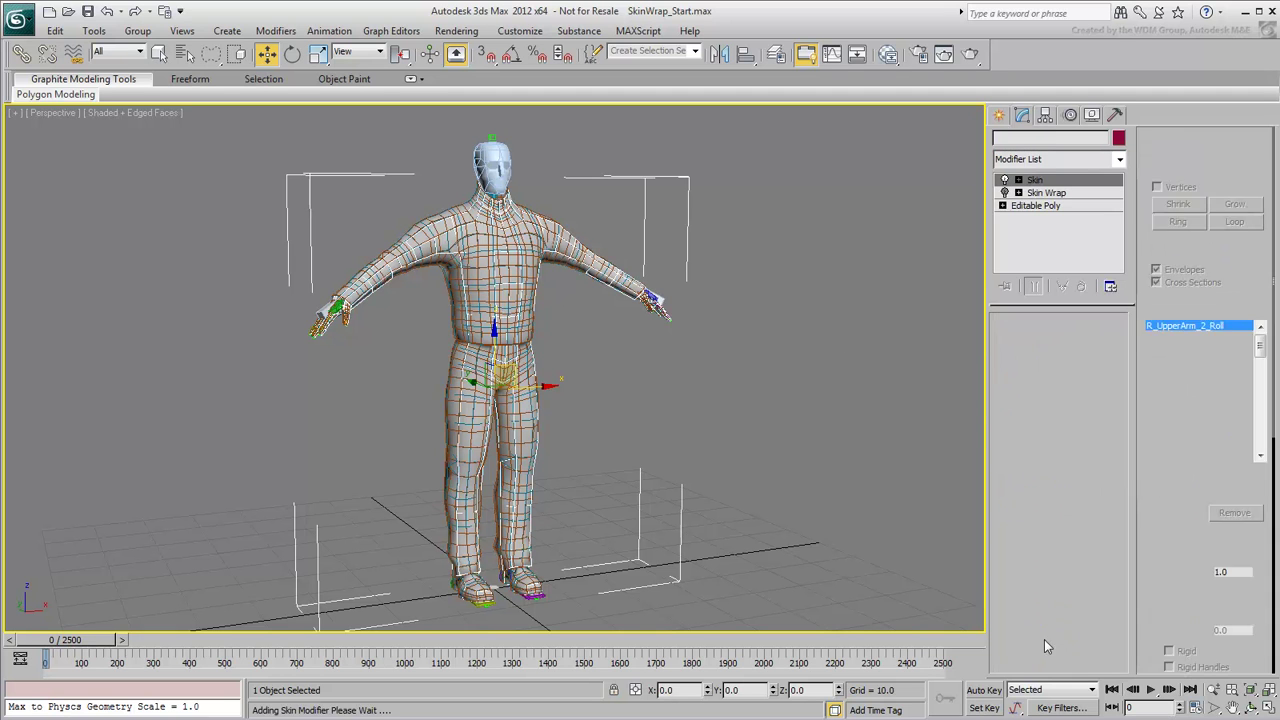
{"action": "left_click", "coordinate": [1042, 192]}
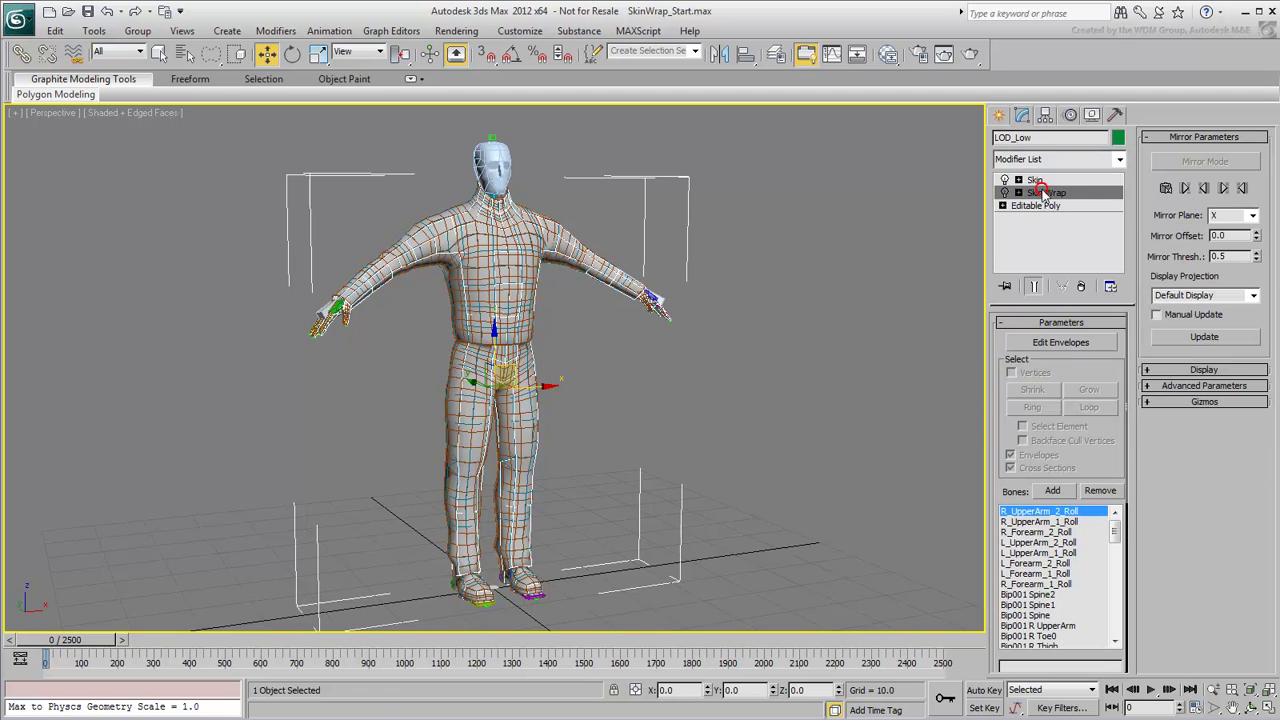
{"action": "left_click", "coordinate": [1080, 286]}
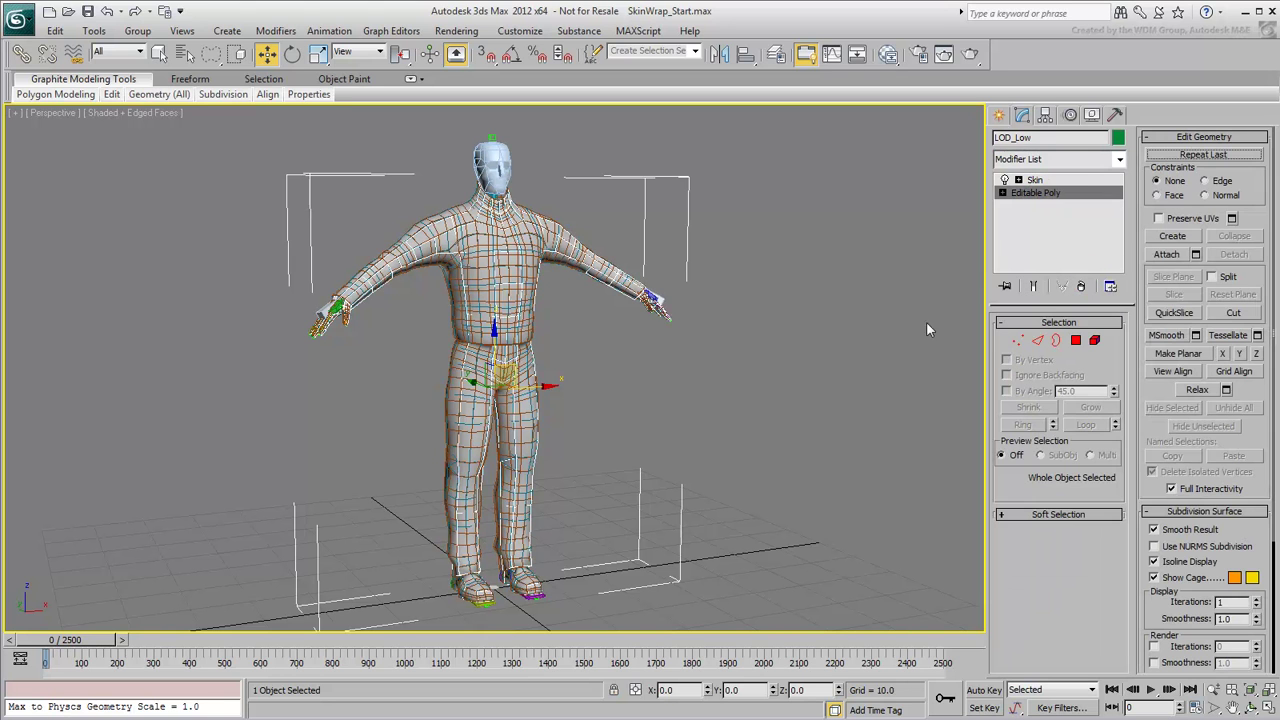
{"action": "left_click", "coordinate": [755, 403]}
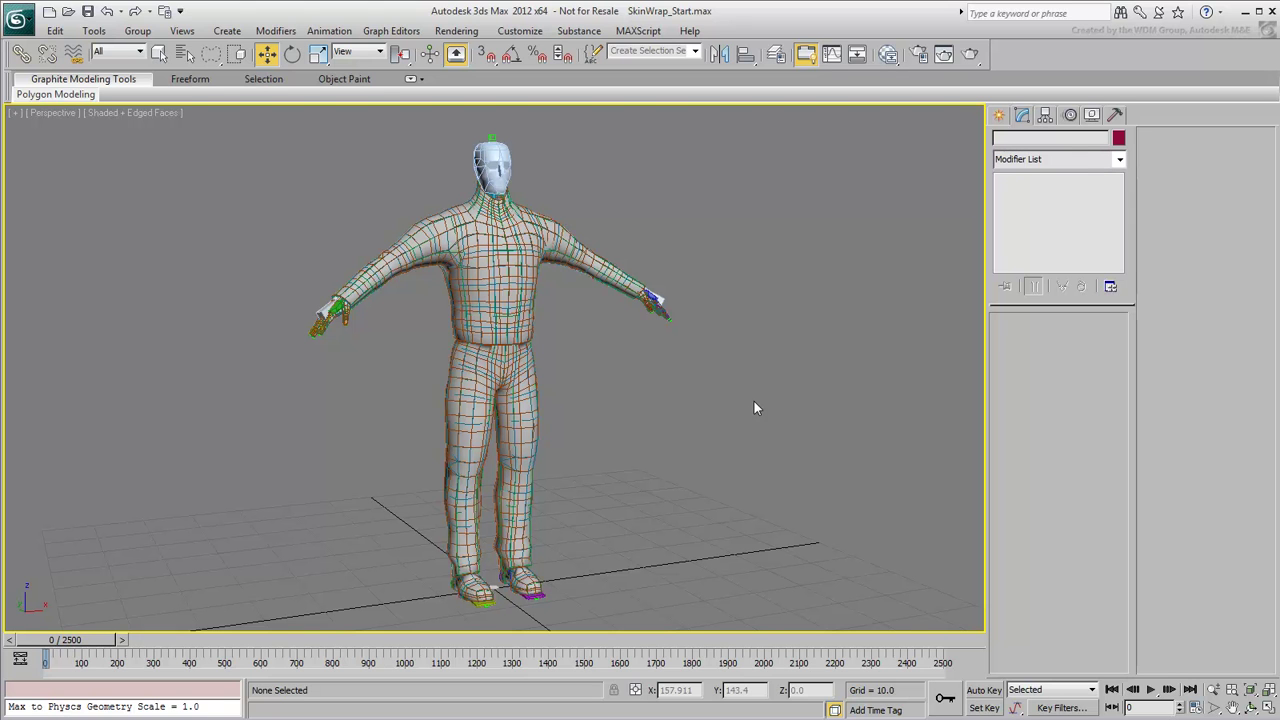
Select LOD_Medium and remove its Skin modifier
{"action": "left_click", "coordinate": [512, 319]}
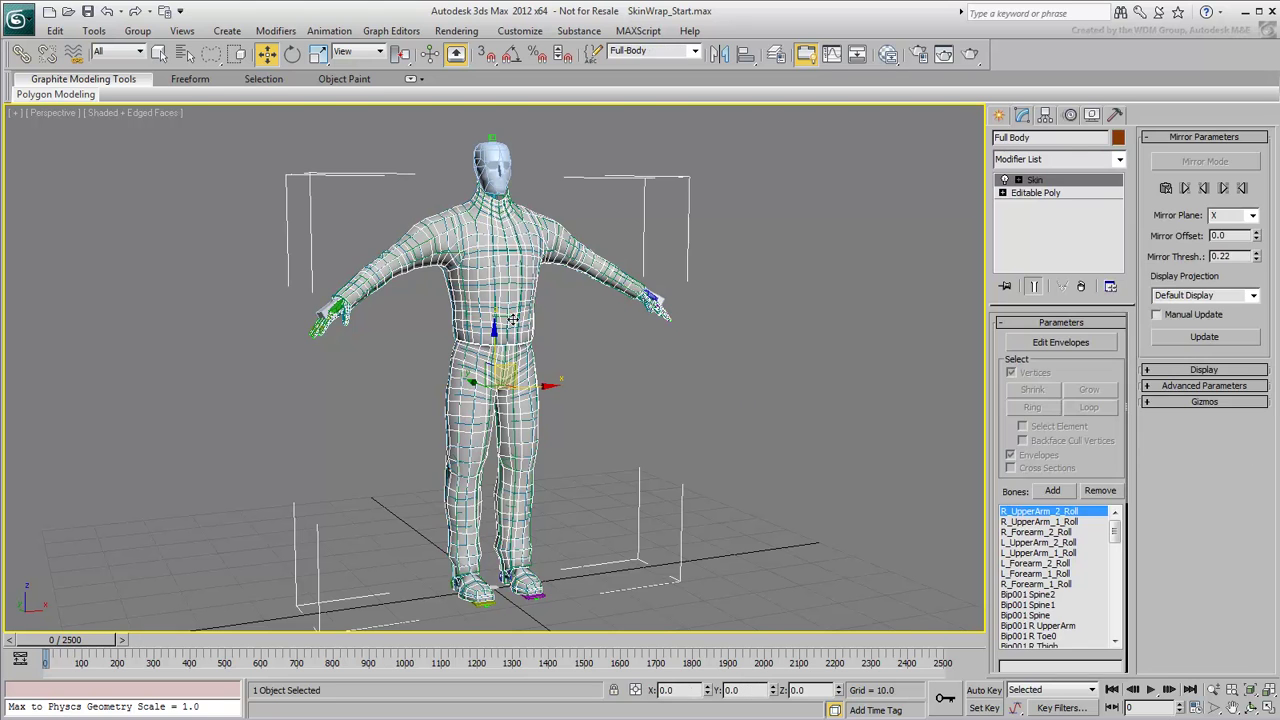
{"action": "left_click", "coordinate": [512, 319]}
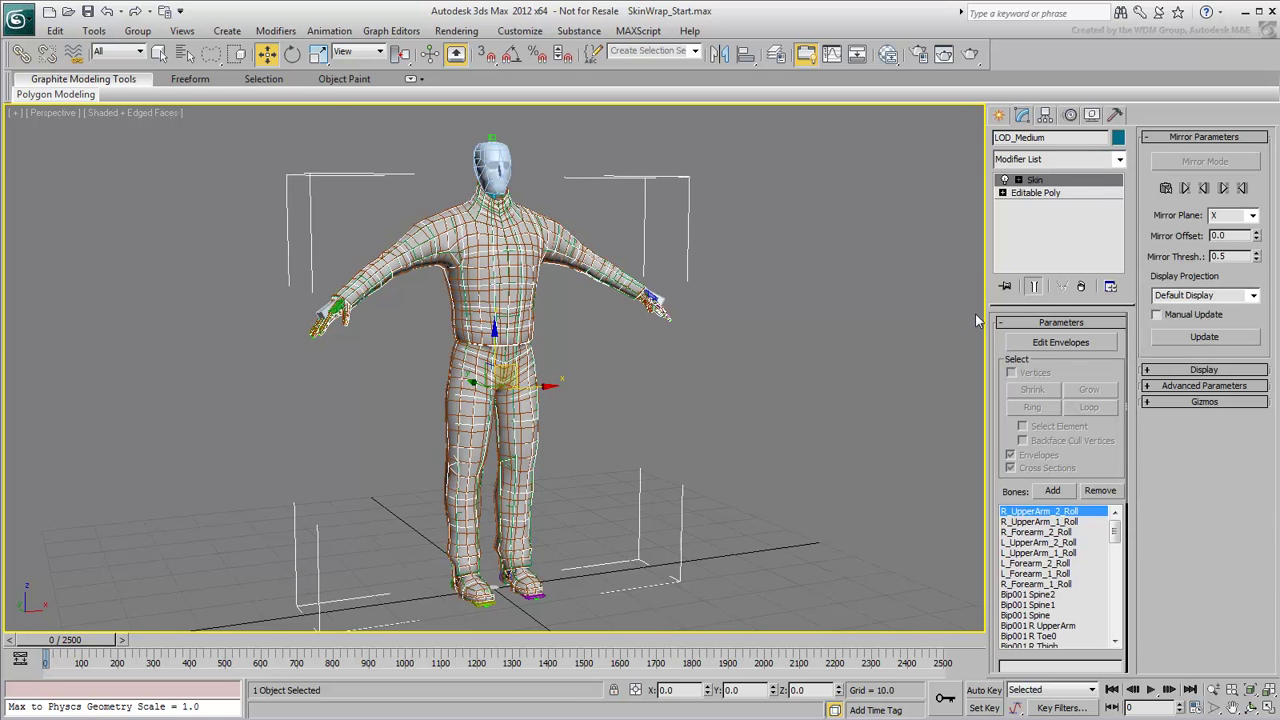
{"action": "left_click", "coordinate": [1080, 286]}
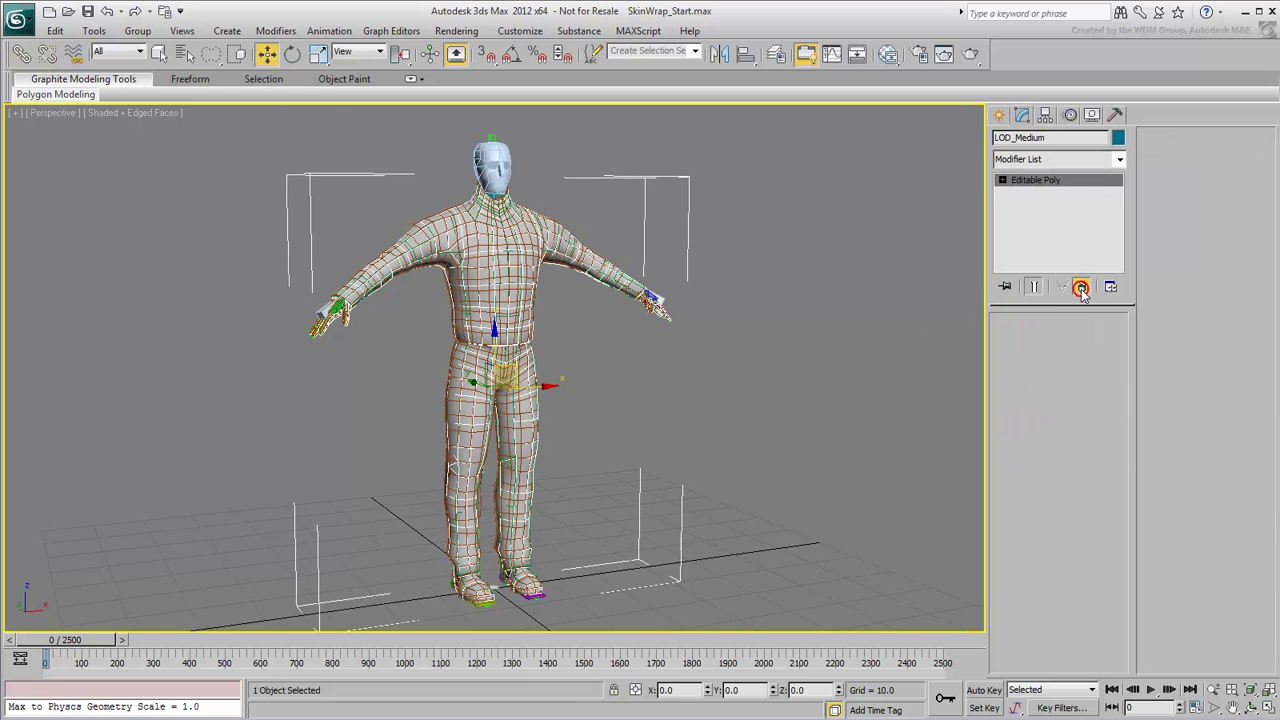
Cycle the selection to LOD_Low and remove its Skin modifier
{"action": "left_click", "coordinate": [516, 294]}
{"action": "left_click", "coordinate": [516, 294]}
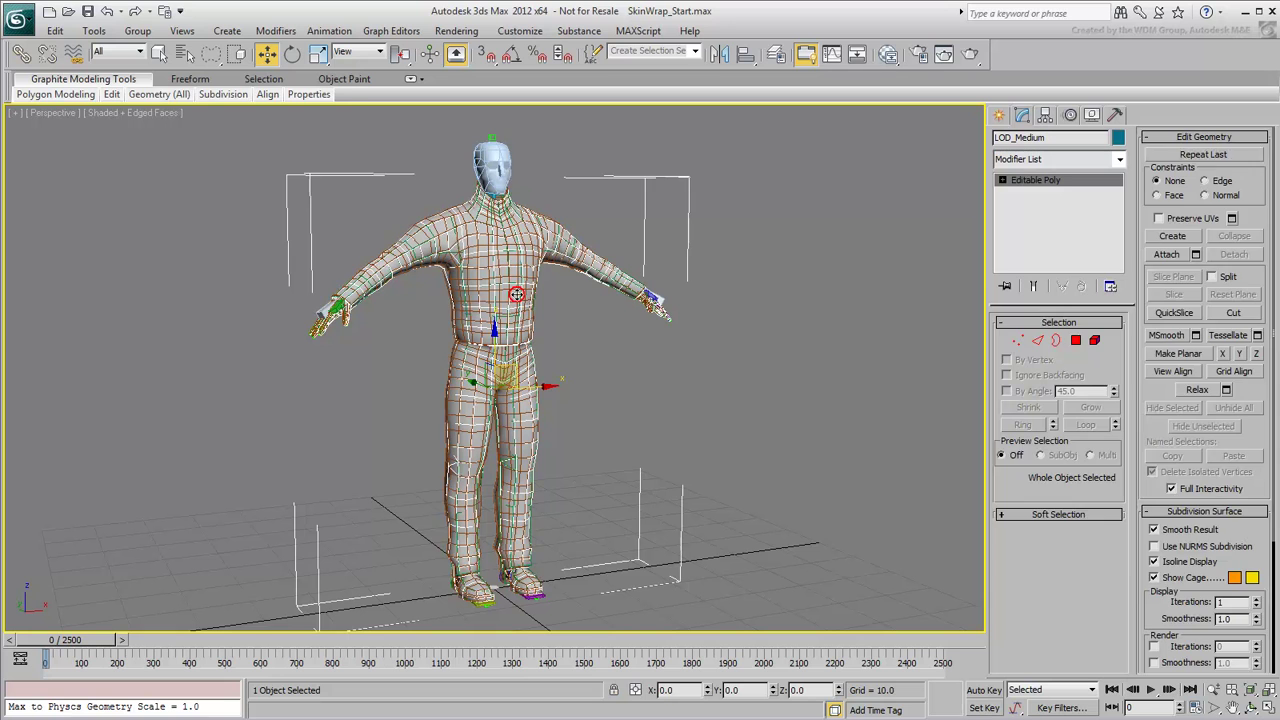
{"action": "left_click", "coordinate": [516, 294]}
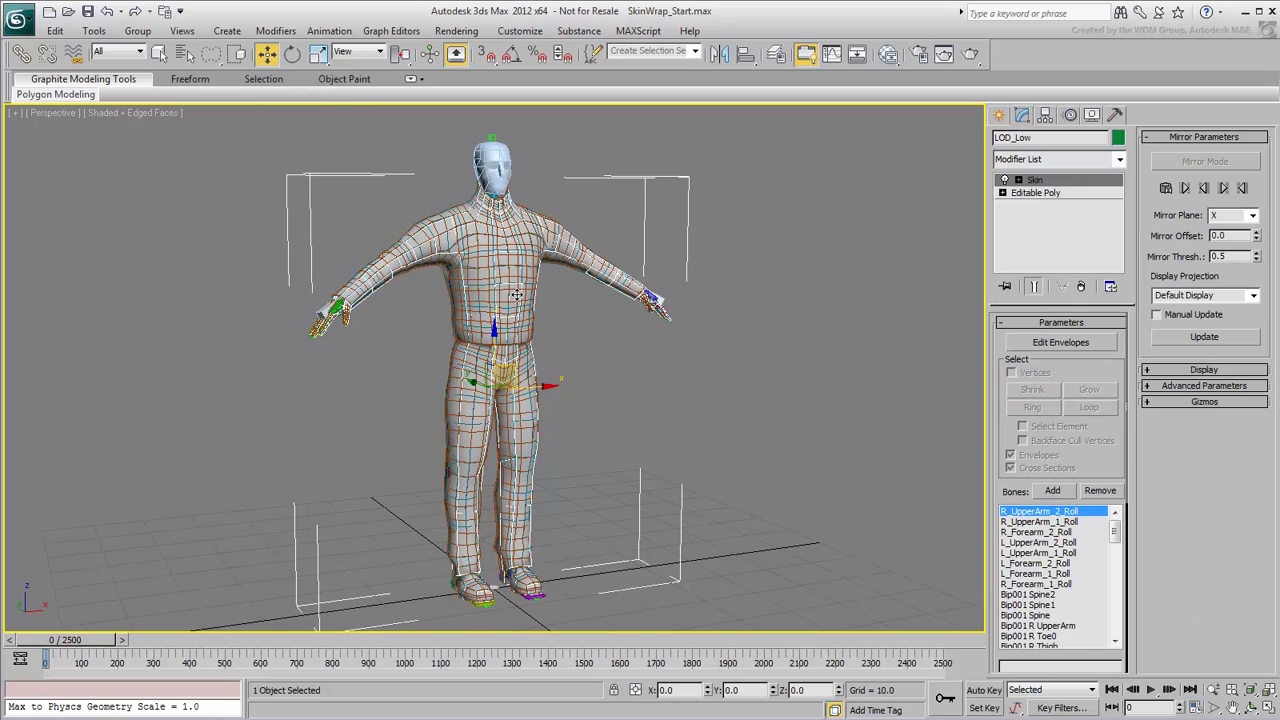
{"action": "left_click", "coordinate": [1080, 286]}
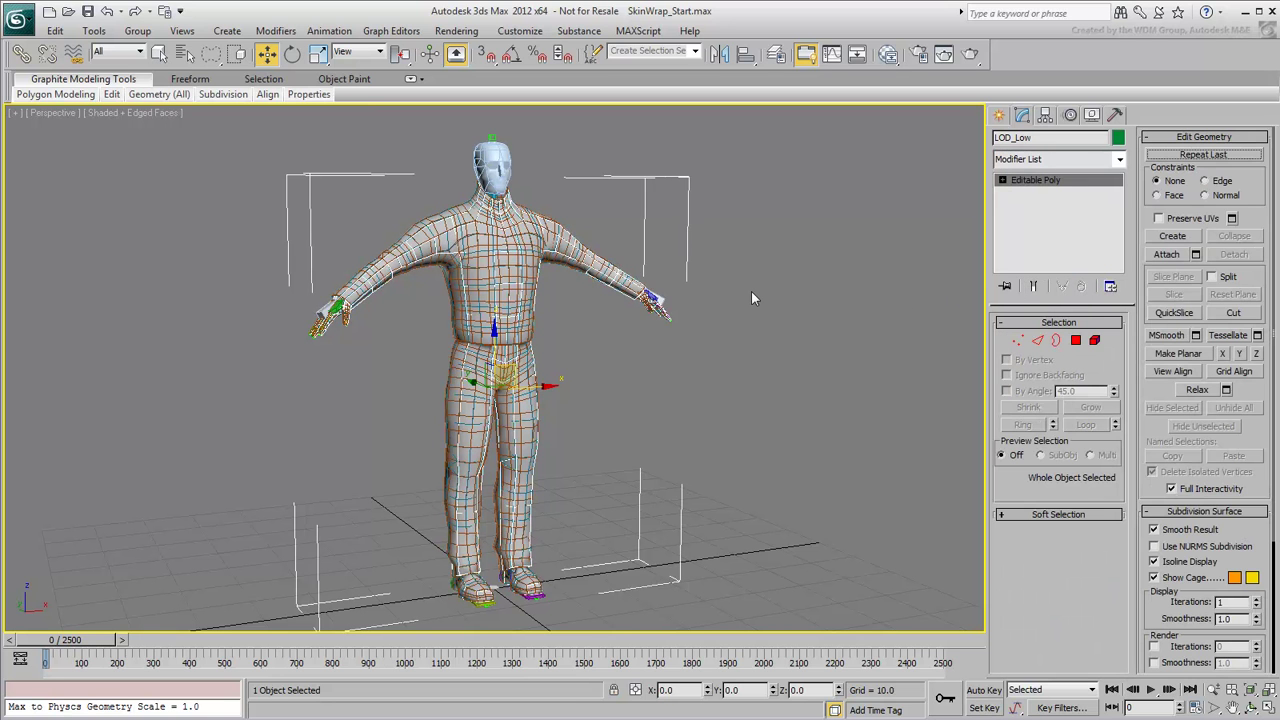
Select the LODs named selection set and add a Skin Wrap modifier to both meshes
{"action": "left_click", "coordinate": [695, 51]}
{"action": "left_click", "coordinate": [619, 86]}
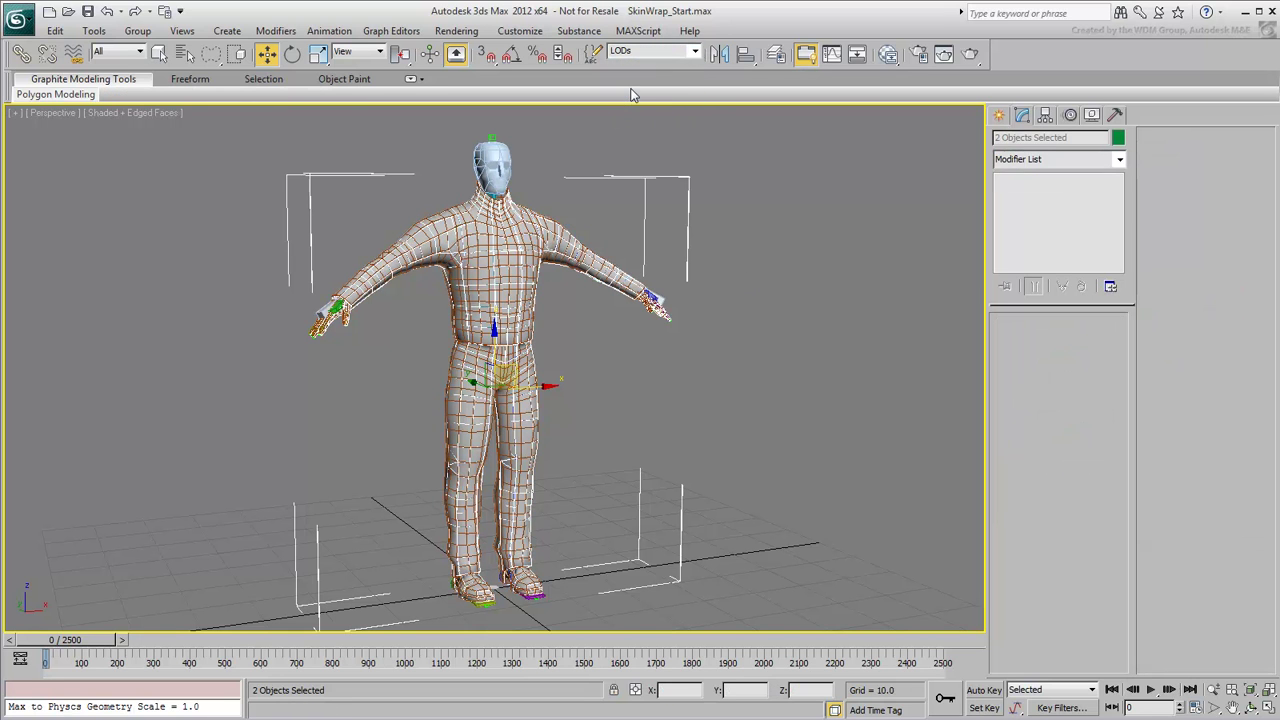
{"action": "left_click", "coordinate": [1119, 159]}
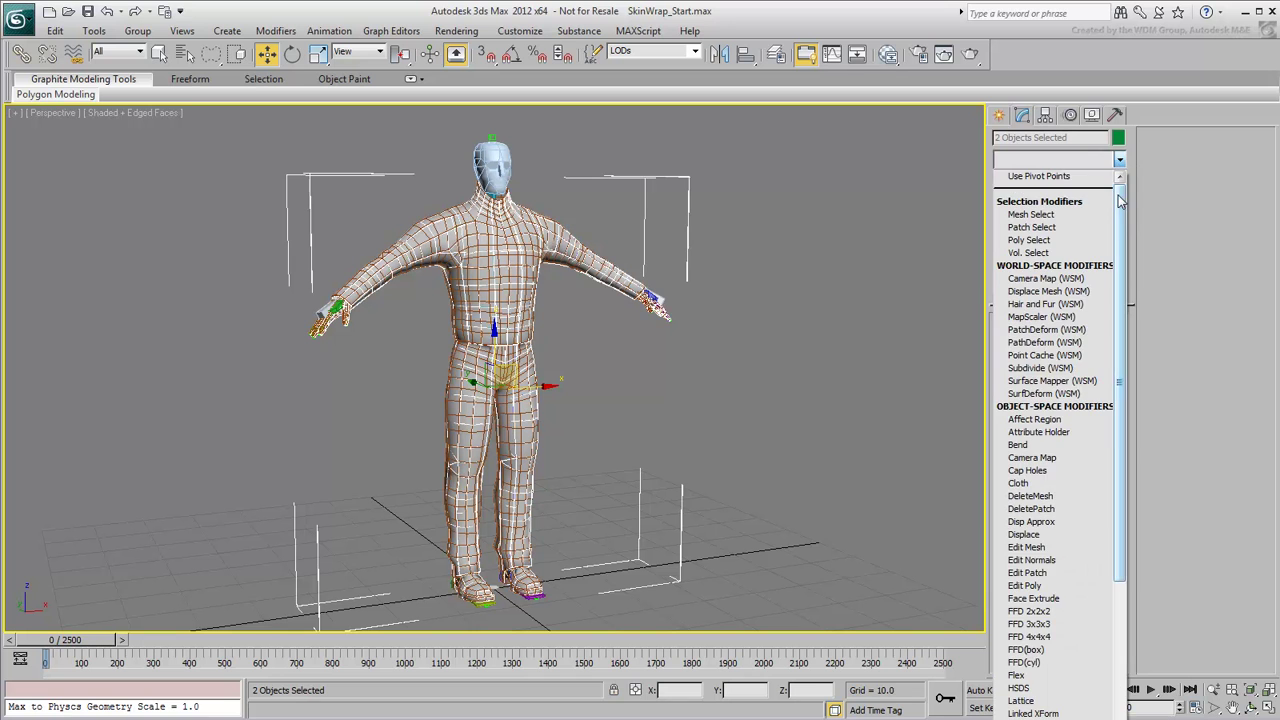
{"action": "left_click_drag", "start_coordinate": [1120, 205], "coordinate": [1120, 512]}
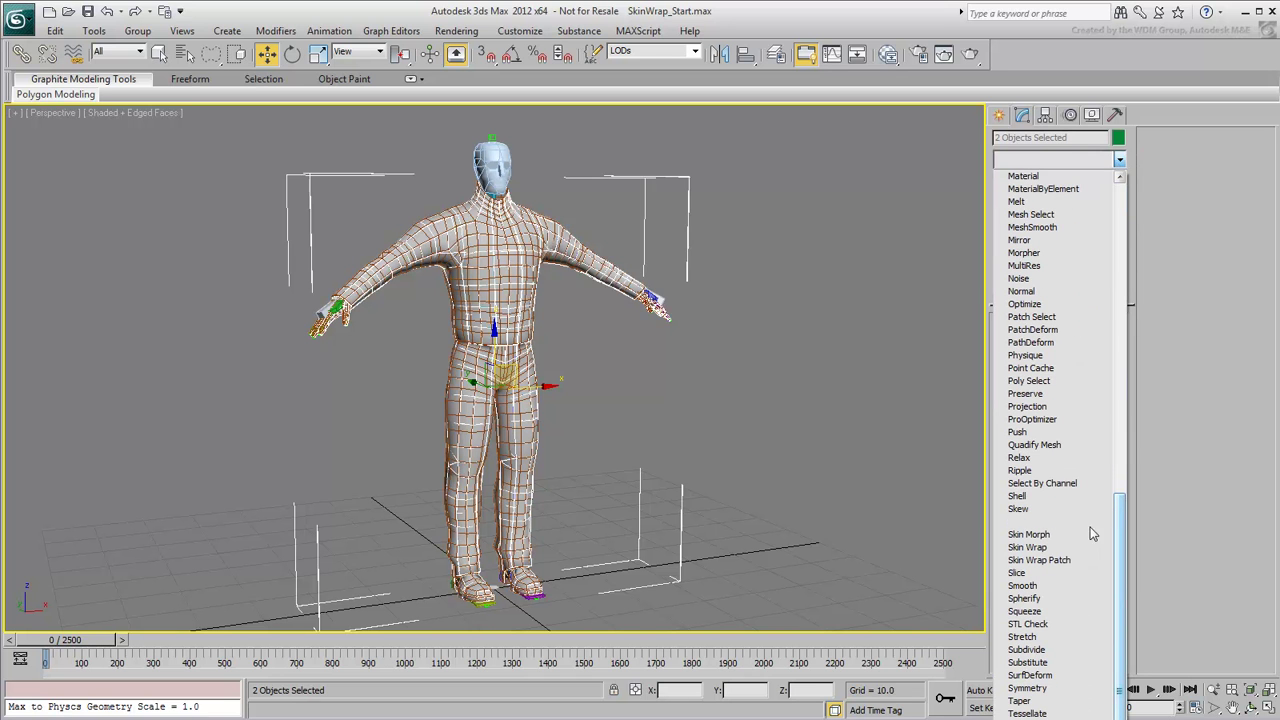
{"action": "left_click", "coordinate": [1045, 549]}
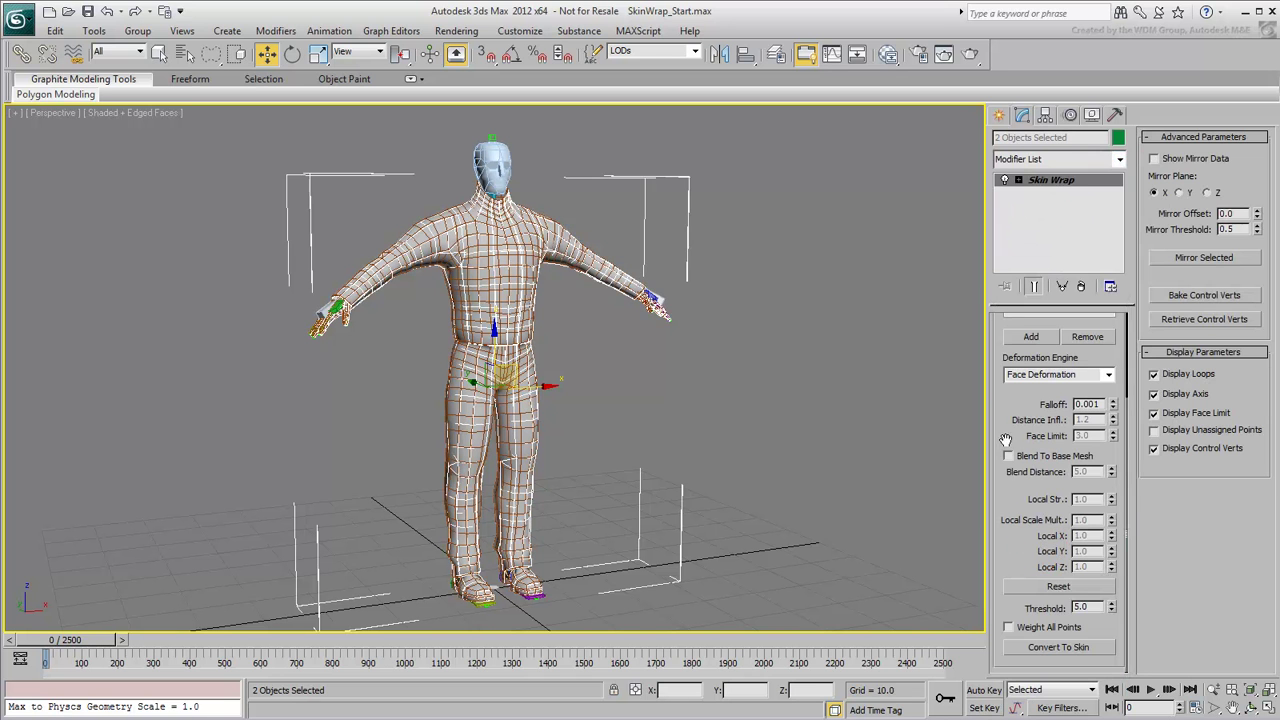
Set Full Body as the Skin Wrap target and make the modifier unique to each mesh
{"action": "left_click_drag", "start_coordinate": [999, 432], "coordinate": [1001, 531]}
{"action": "left_click", "coordinate": [1031, 448]}
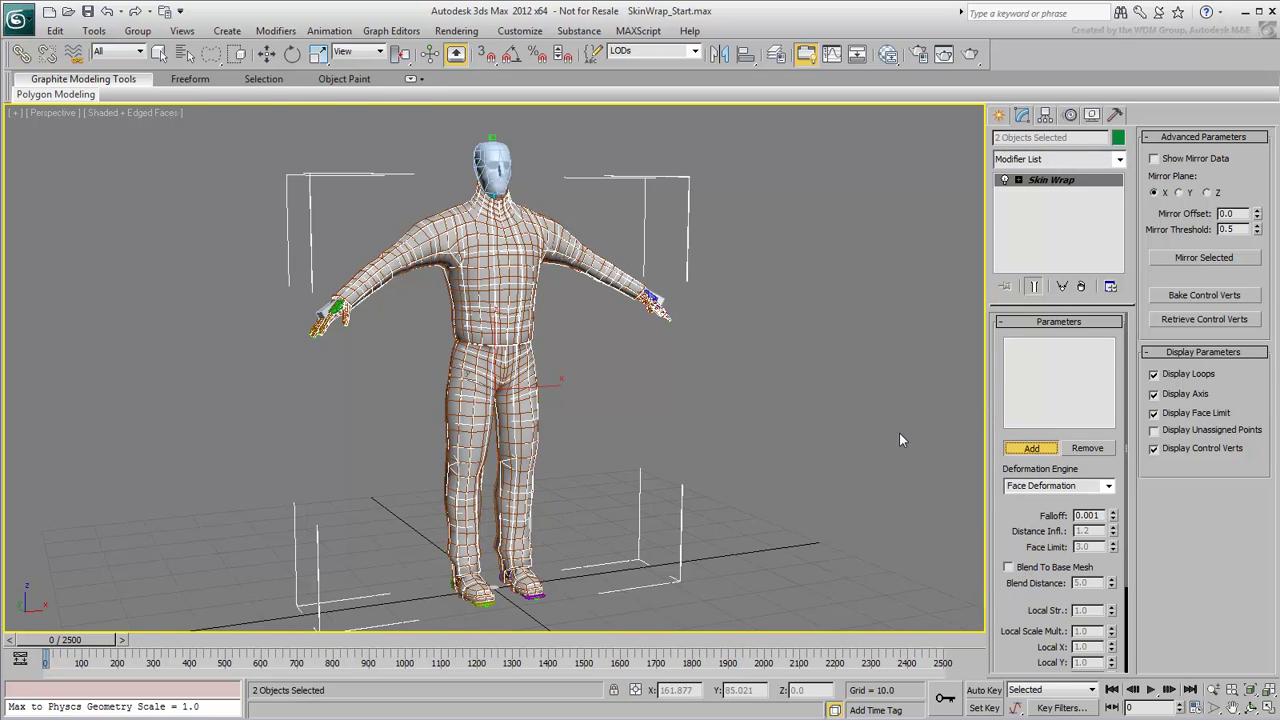
{"action": "key", "text": "h"}
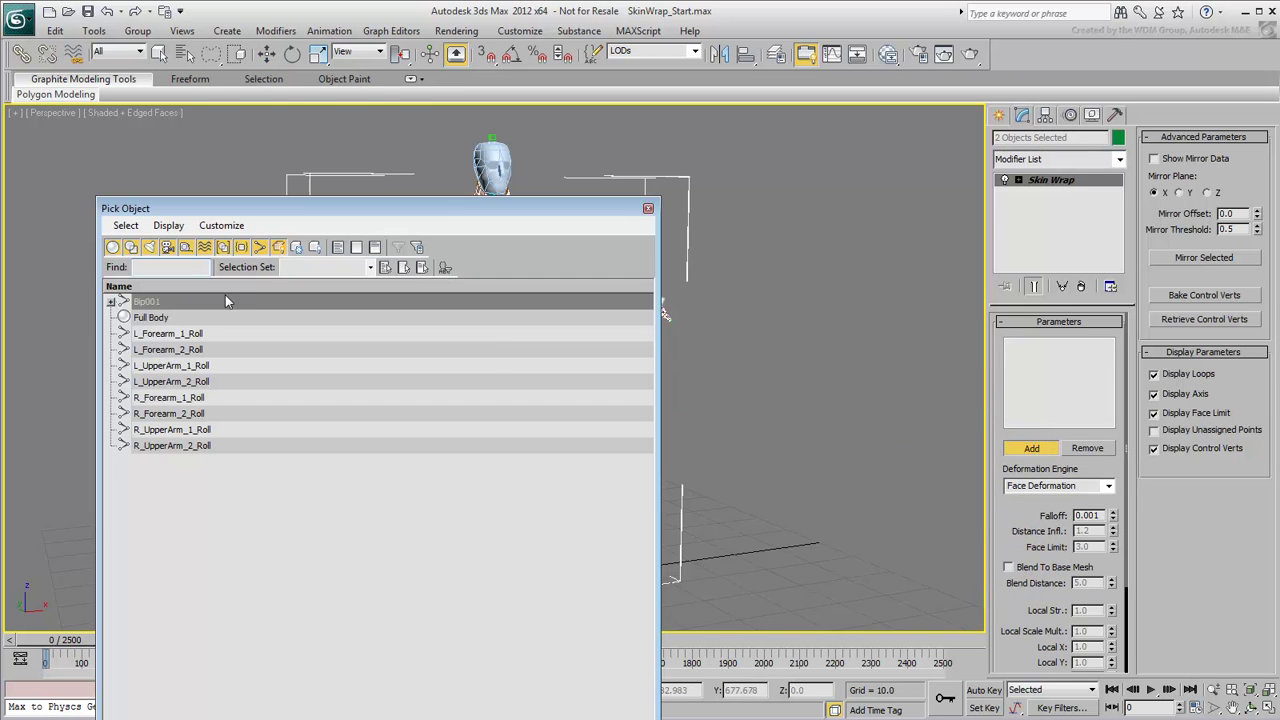
{"action": "left_click", "coordinate": [160, 318]}
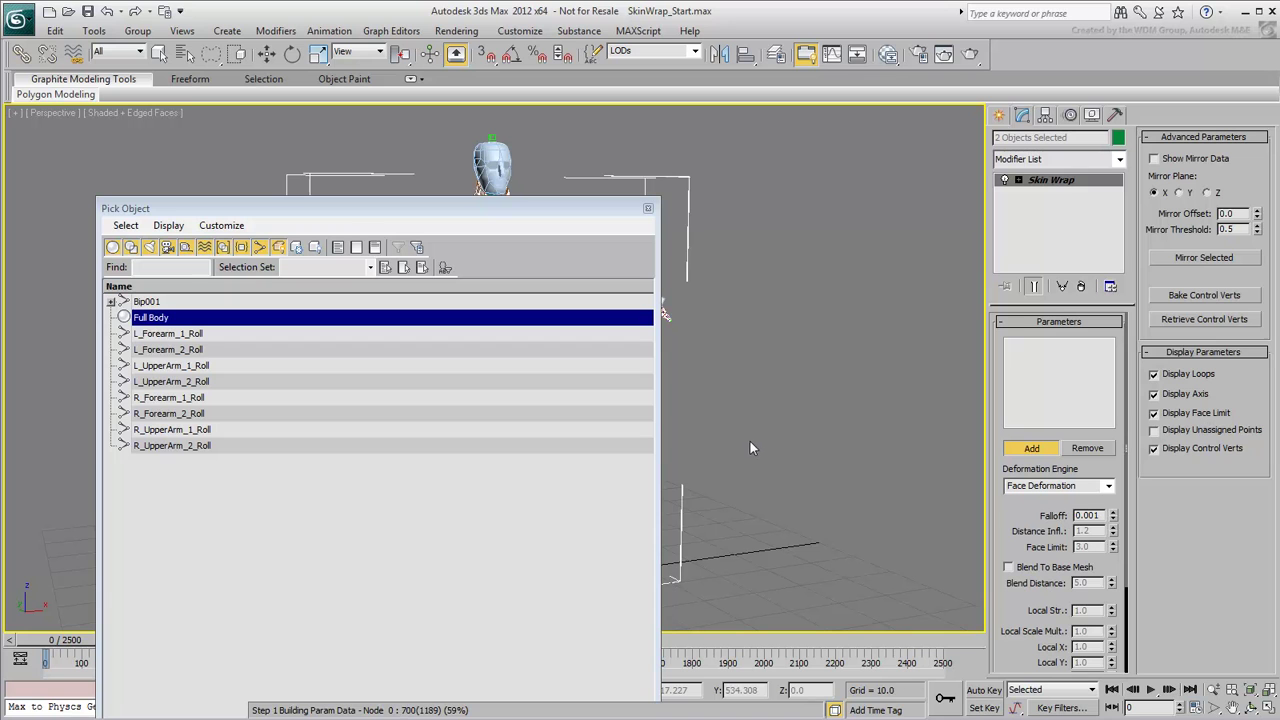
{"action": "key", "text": "Return"}
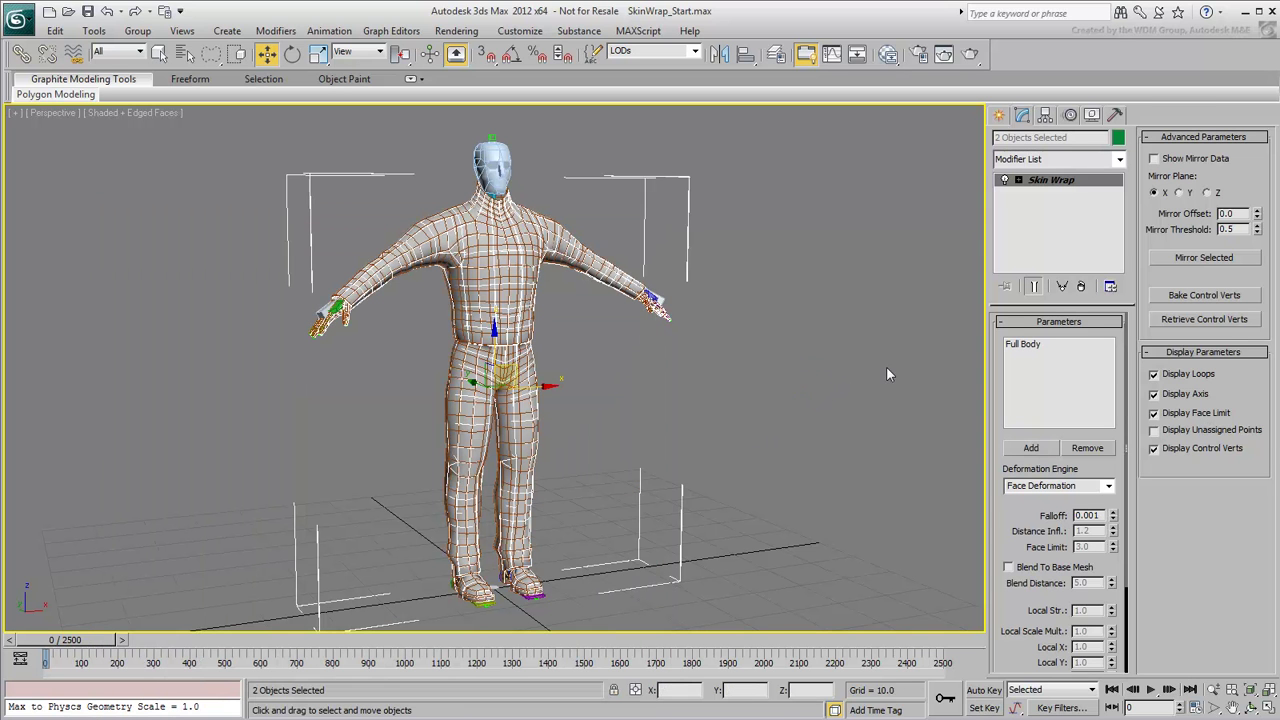
{"action": "left_click", "coordinate": [1062, 287]}
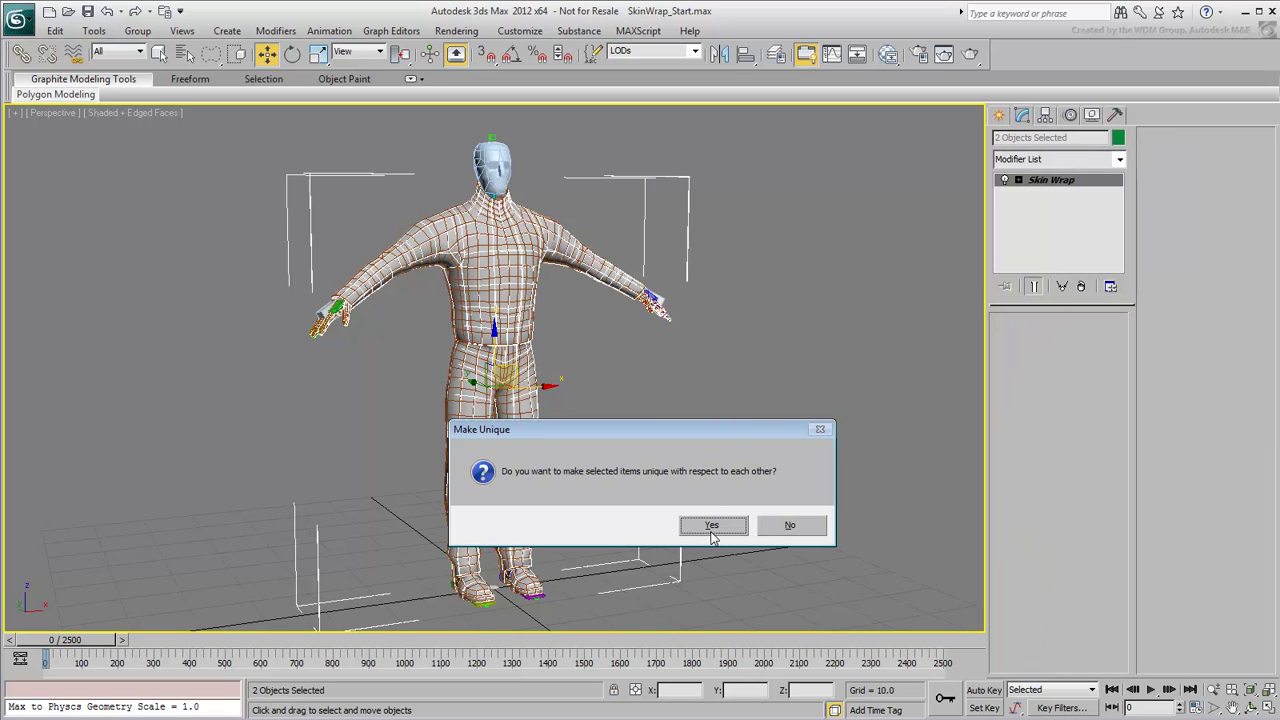
{"action": "left_click", "coordinate": [713, 527]}
{"action": "left_click", "coordinate": [729, 486]}
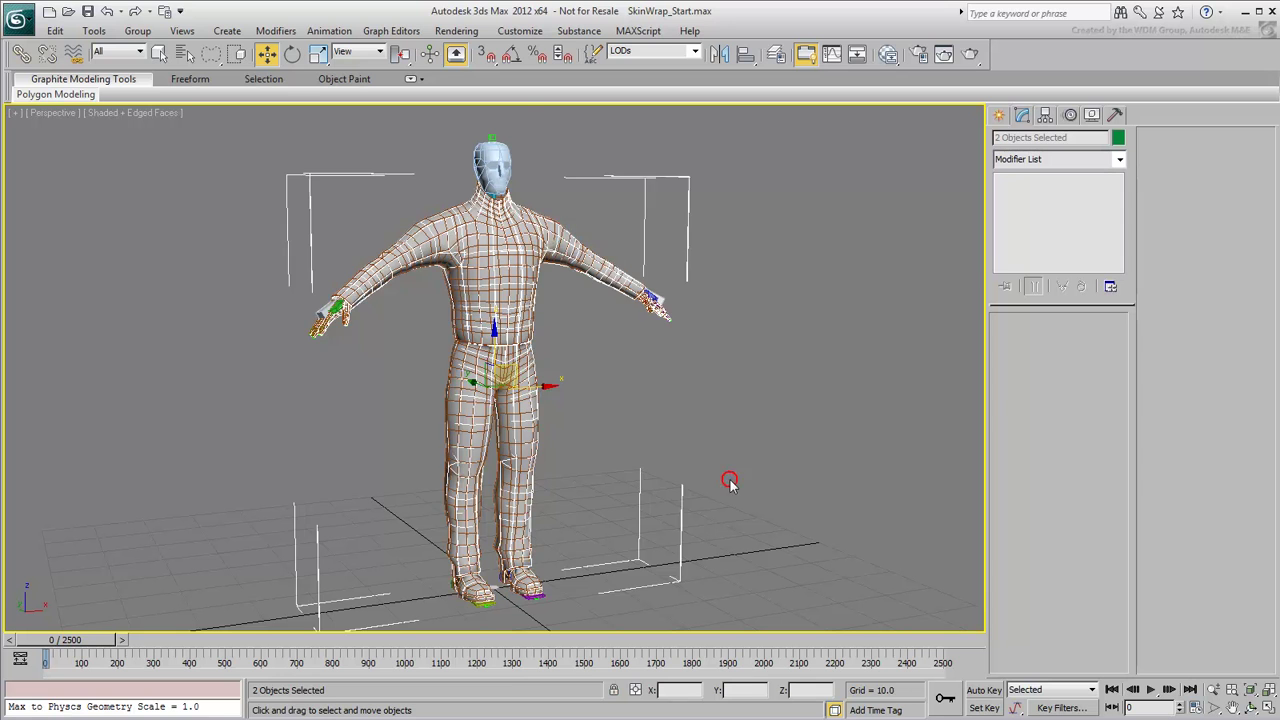
Select a full edge loop around Full Body's lower torso at the Edge sub-object level
{"action": "left_click", "coordinate": [572, 256]}
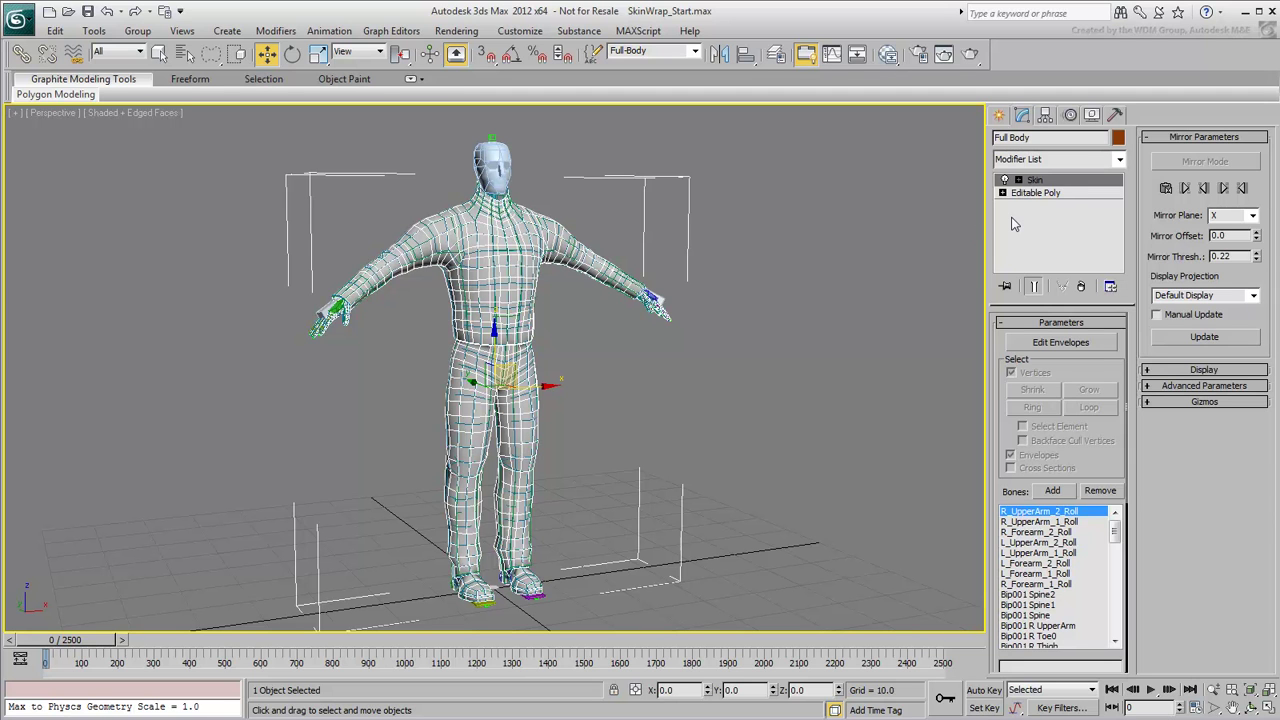
{"action": "left_click", "coordinate": [1035, 193]}
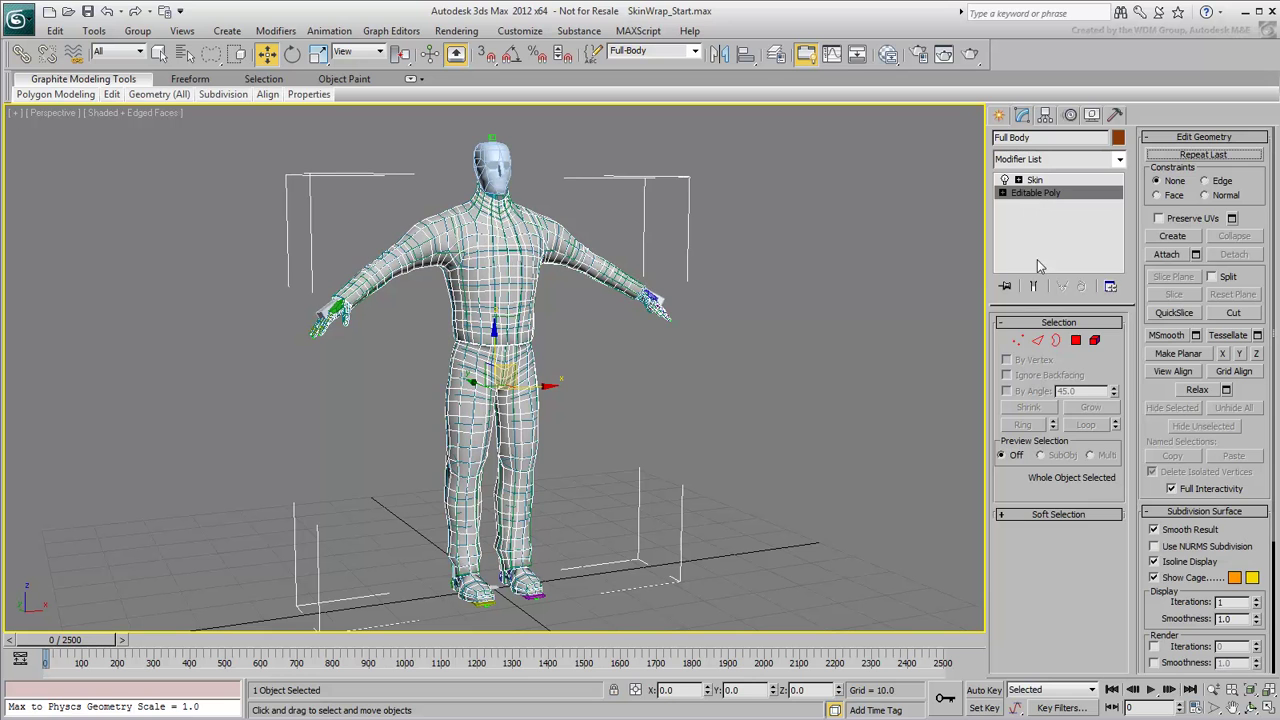
{"action": "left_click", "coordinate": [1038, 341]}
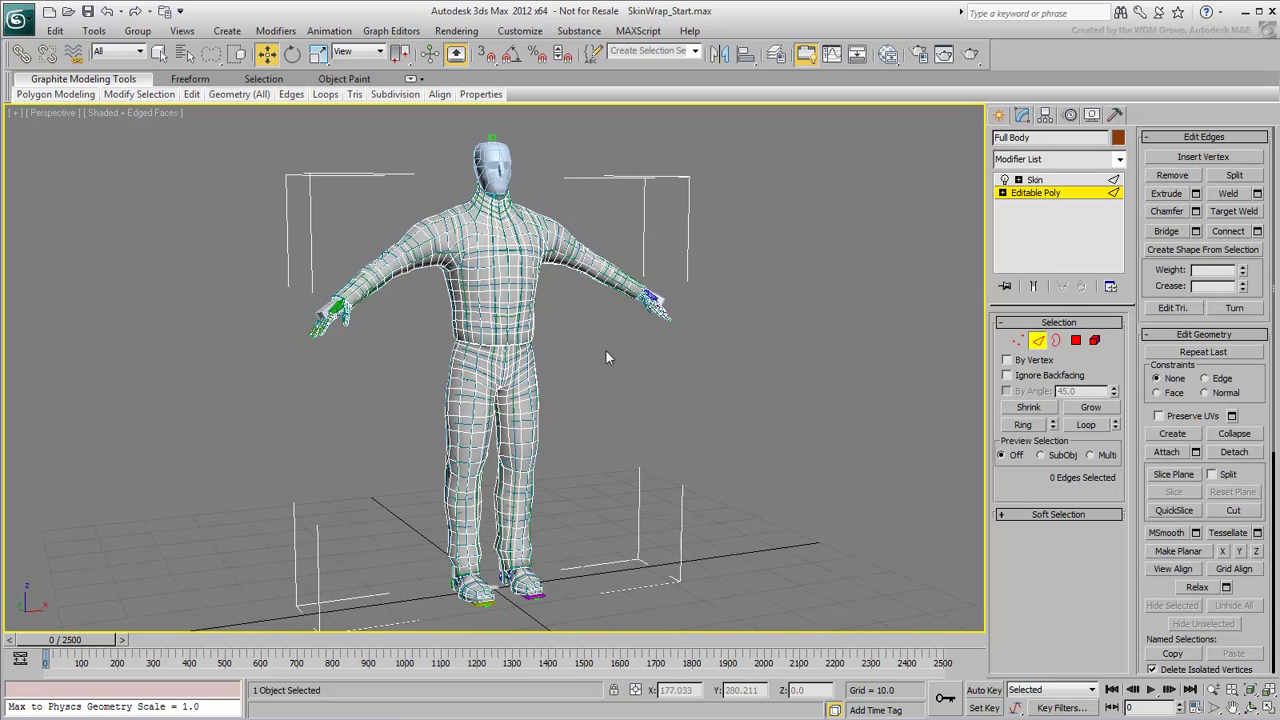
{"action": "middle_click_drag", "start_coordinate": [591, 345], "coordinate": [640, 440], "text": "alt"}
{"action": "scroll", "coordinate": [646, 349], "scroll_direction": "up", "scroll_amount": 5}
{"action": "middle_click_drag", "start_coordinate": [651, 357], "coordinate": [655, 460]}
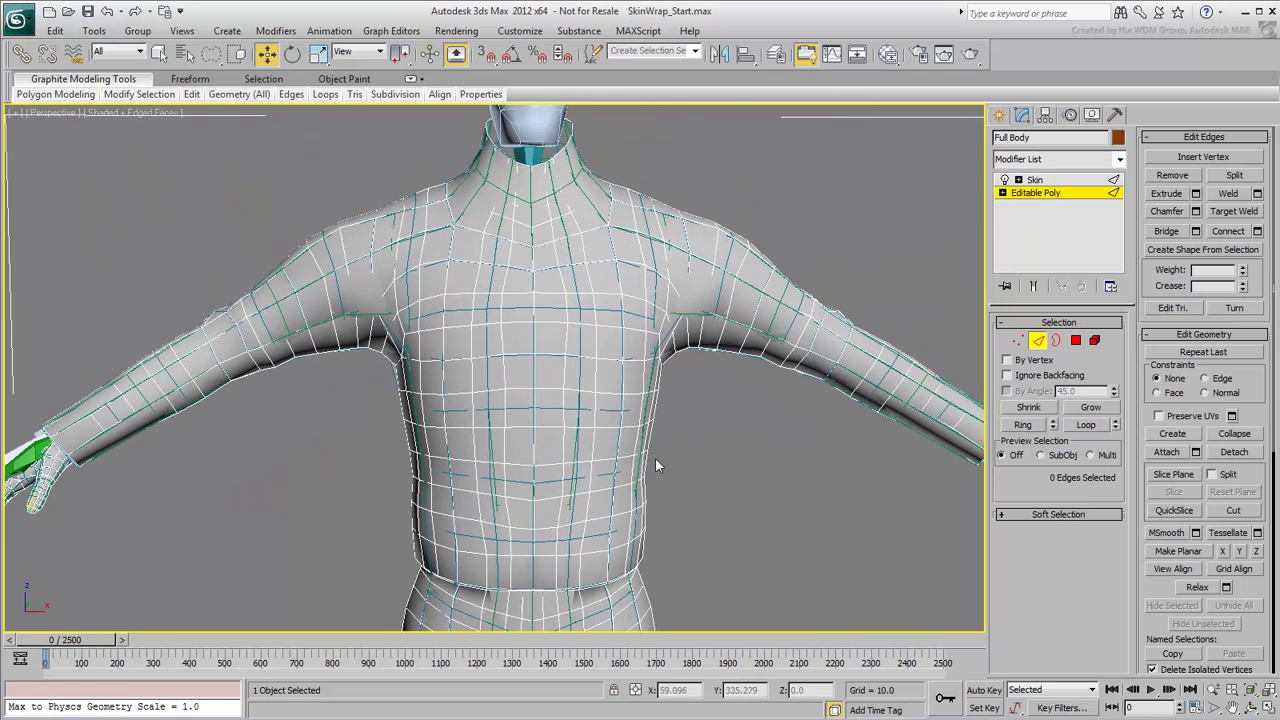
{"action": "left_click", "coordinate": [472, 490]}
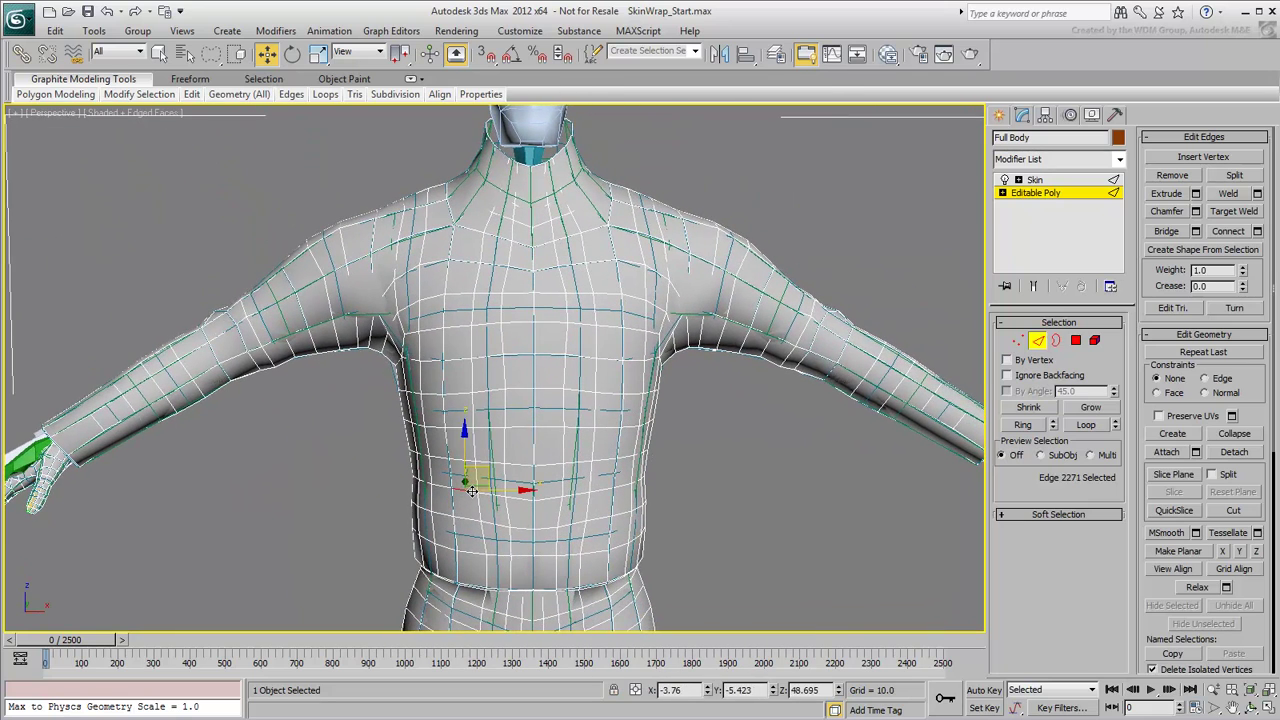
{"action": "left_click", "coordinate": [1085, 425]}
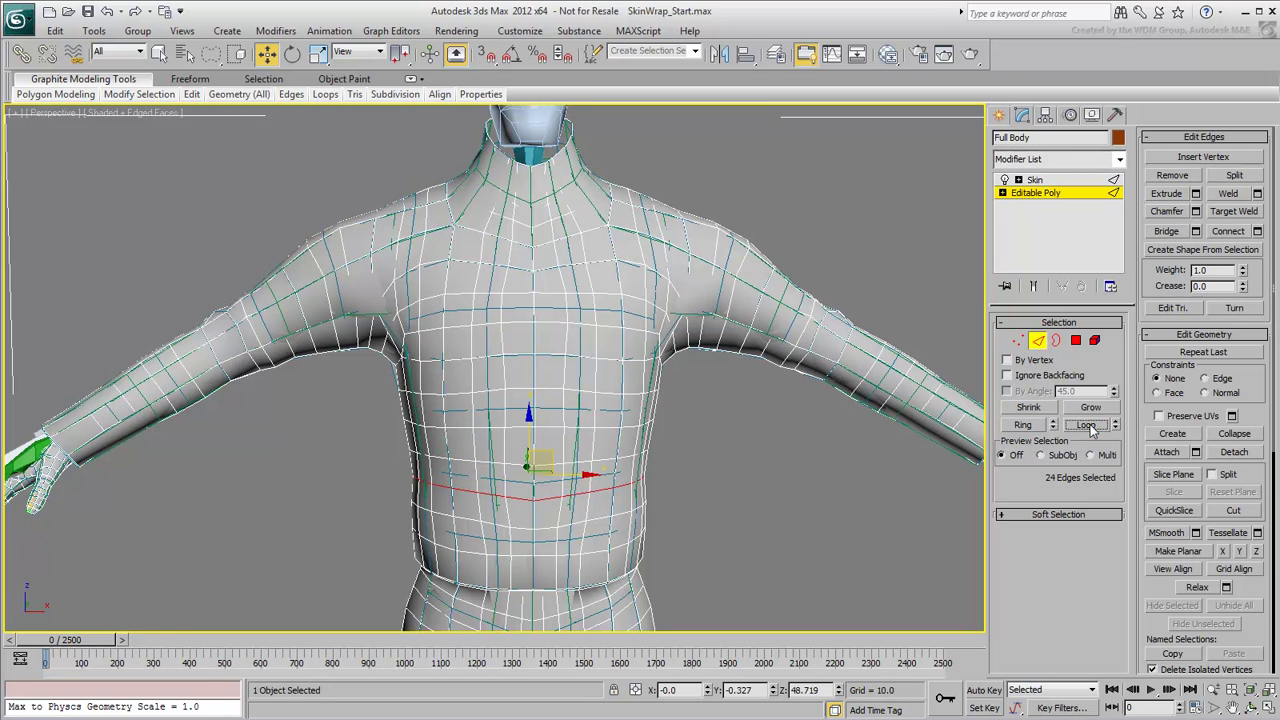
Enable Use Soft Selection and scale the 24 waist edges inward with falloff 7.874
{"action": "left_click", "coordinate": [1044, 516]}
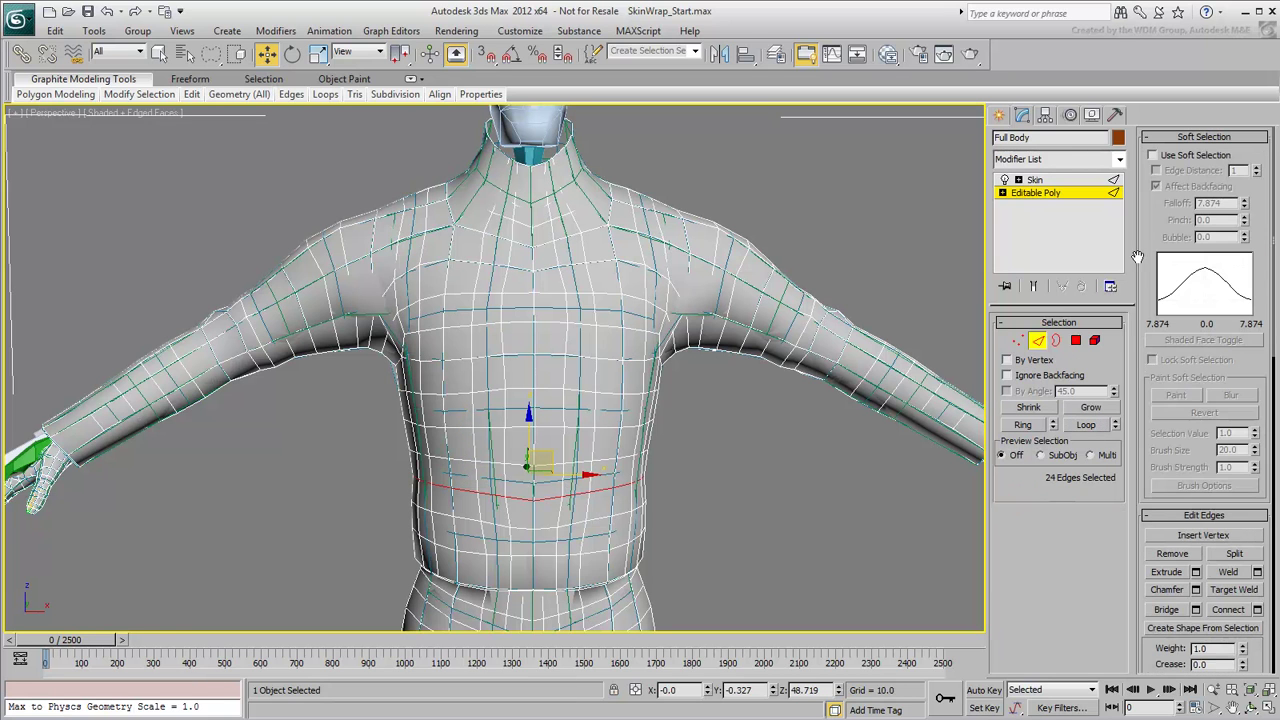
{"action": "left_click", "coordinate": [1152, 155]}
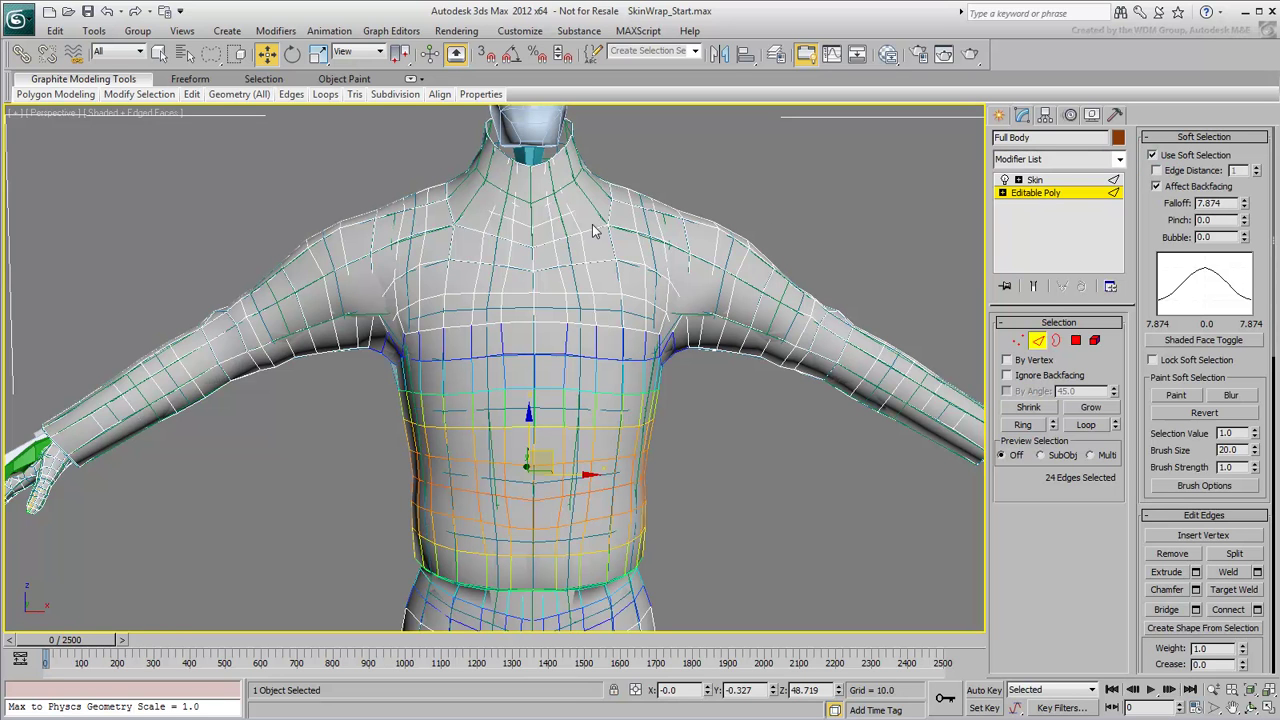
{"action": "left_click", "coordinate": [323, 52]}
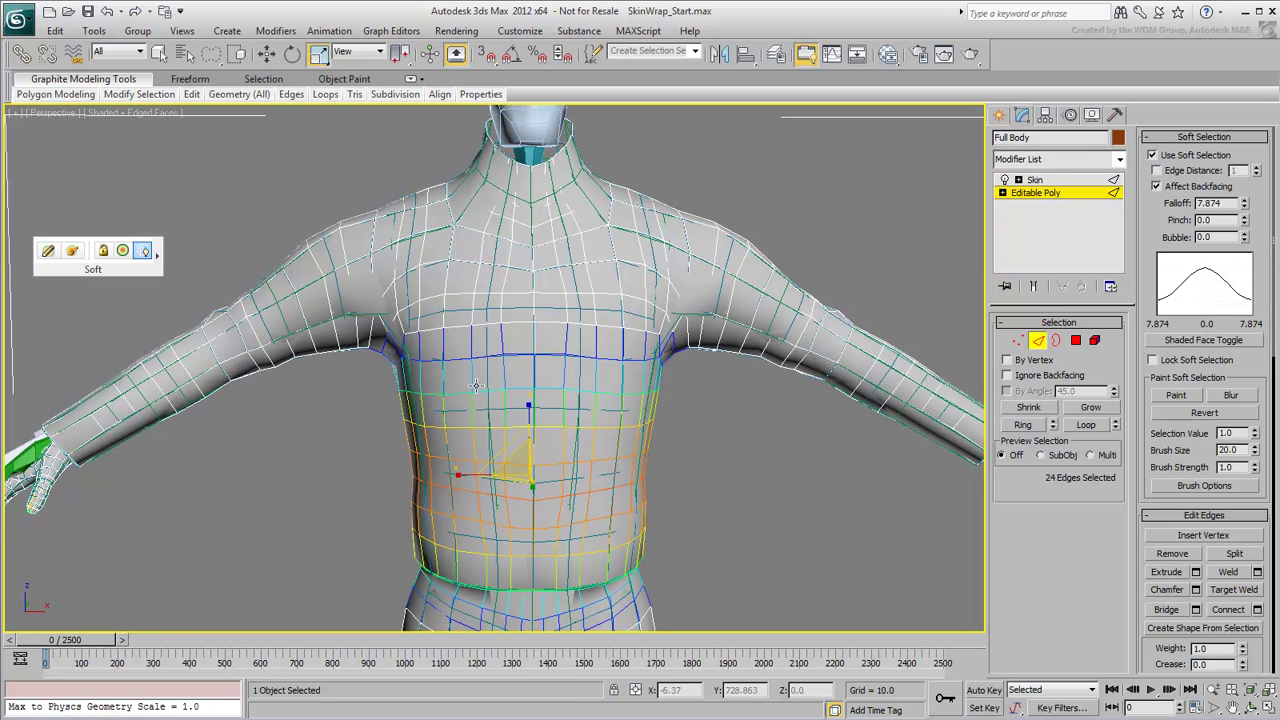
{"action": "left_click_drag", "start_coordinate": [514, 463], "coordinate": [519, 578]}
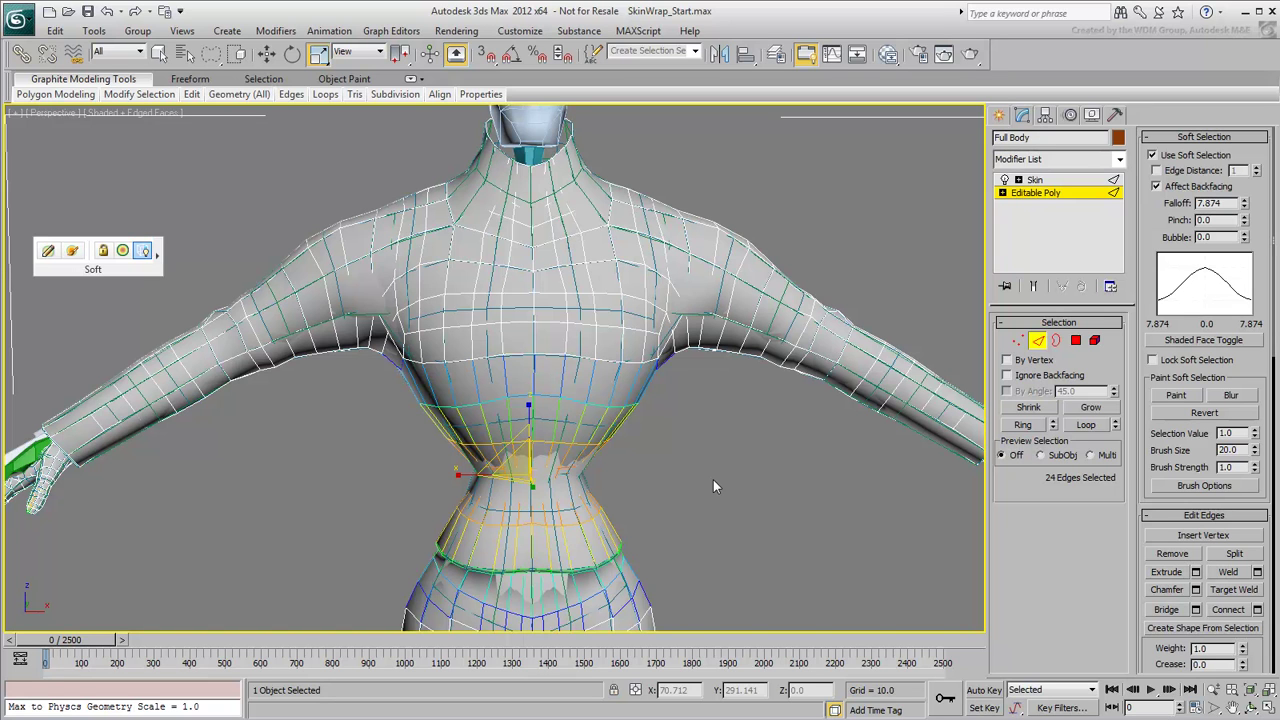
Loop-select both shoulders' edges, scale the 18 edges out to 124%, and exit Edge mode
{"action": "left_click", "coordinate": [709, 285]}
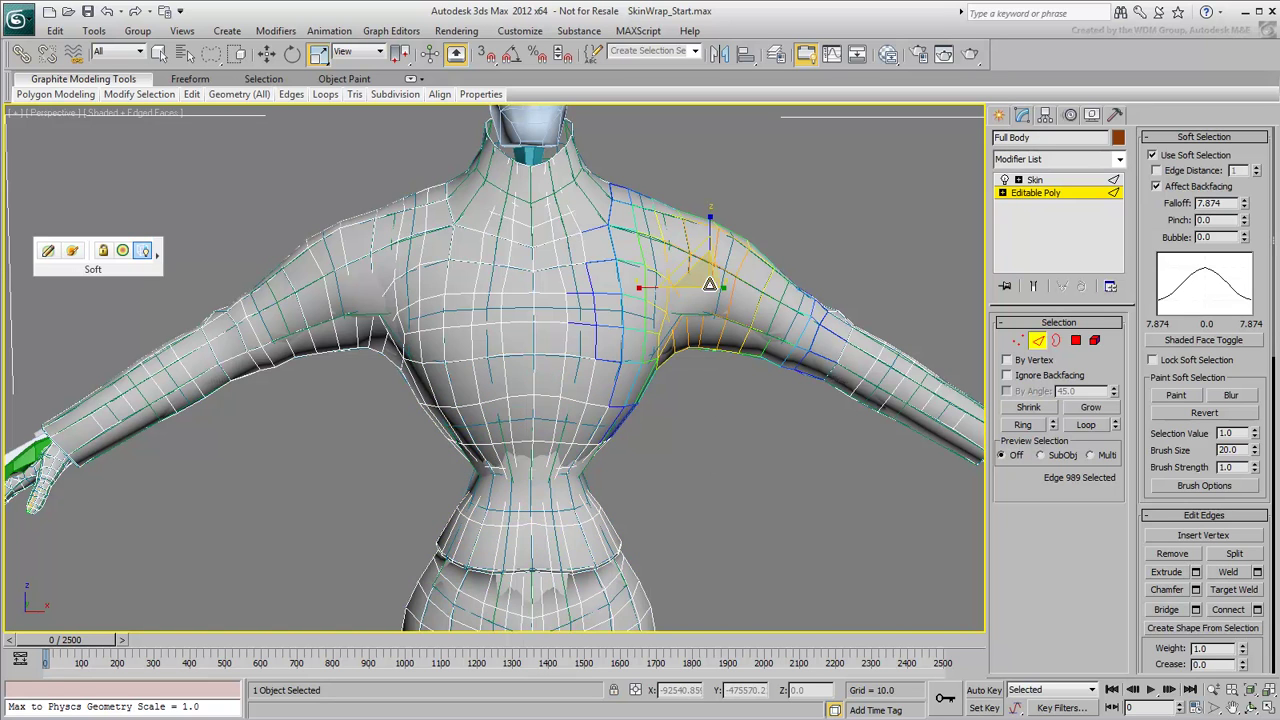
{"action": "left_click", "coordinate": [348, 280], "text": "ctrl"}
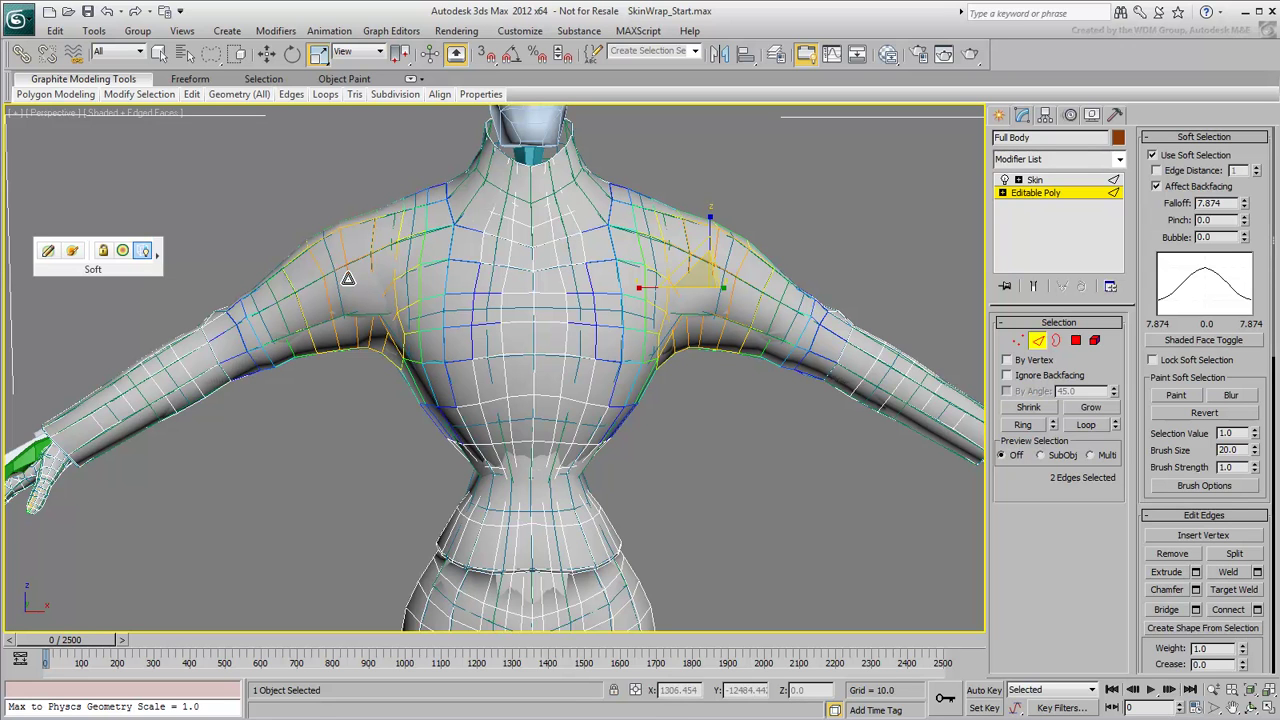
{"action": "left_click", "coordinate": [1086, 425]}
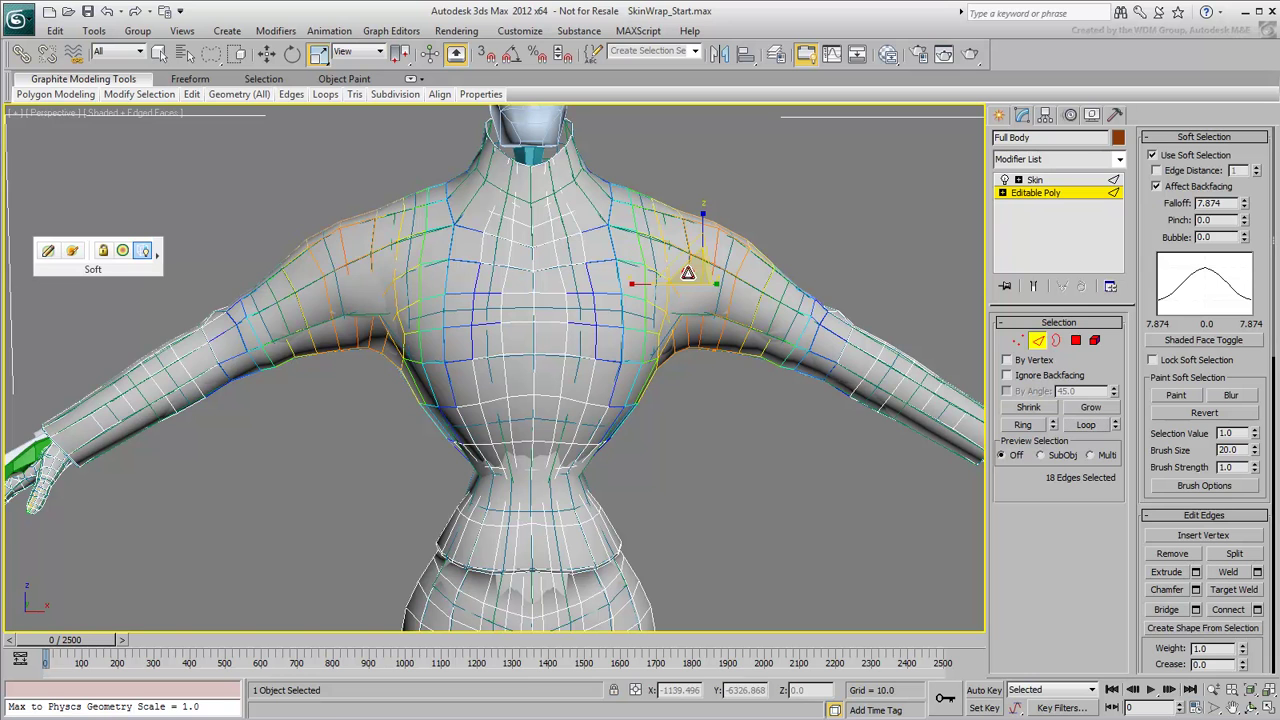
{"action": "mouse_move", "coordinate": [688, 273]}
{"action": "left_mouse_down"}
{"action": "mouse_move", "coordinate": [690, 238]}
{"action": "mouse_move", "coordinate": [688, 252]}
{"action": "left_mouse_up"}
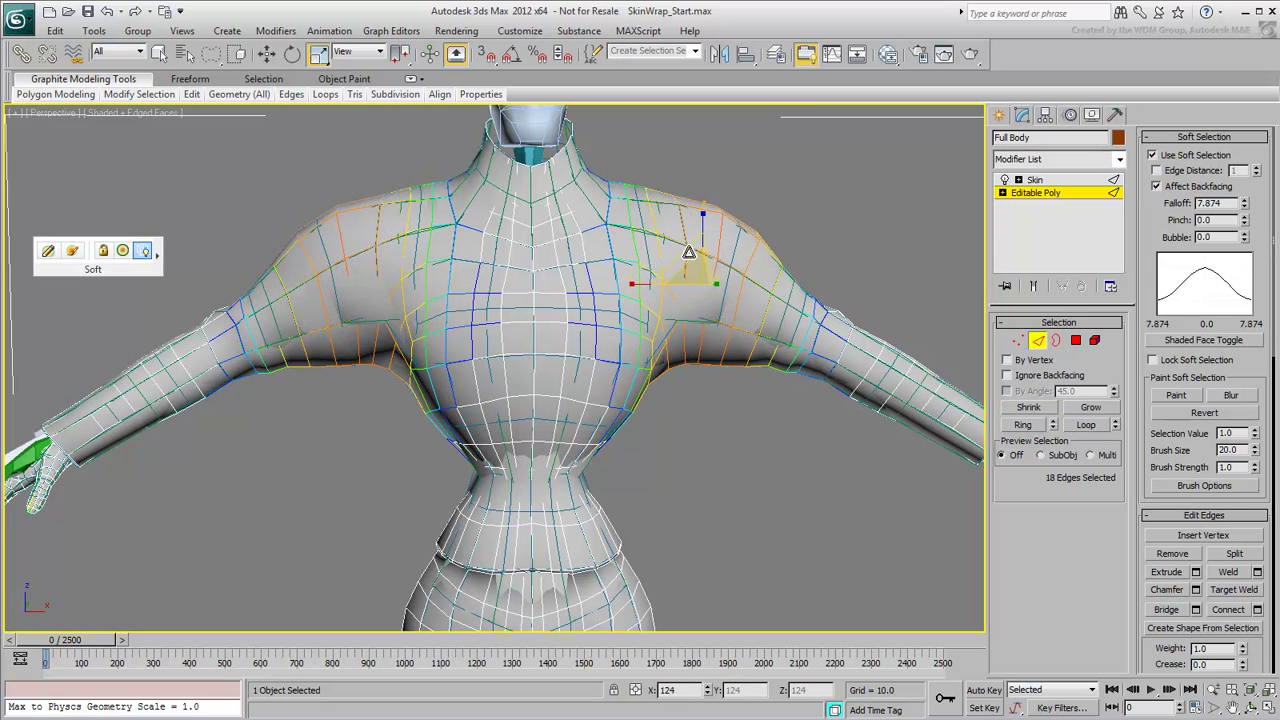
{"action": "scroll", "coordinate": [720, 400], "scroll_direction": "down", "scroll_amount": 4}
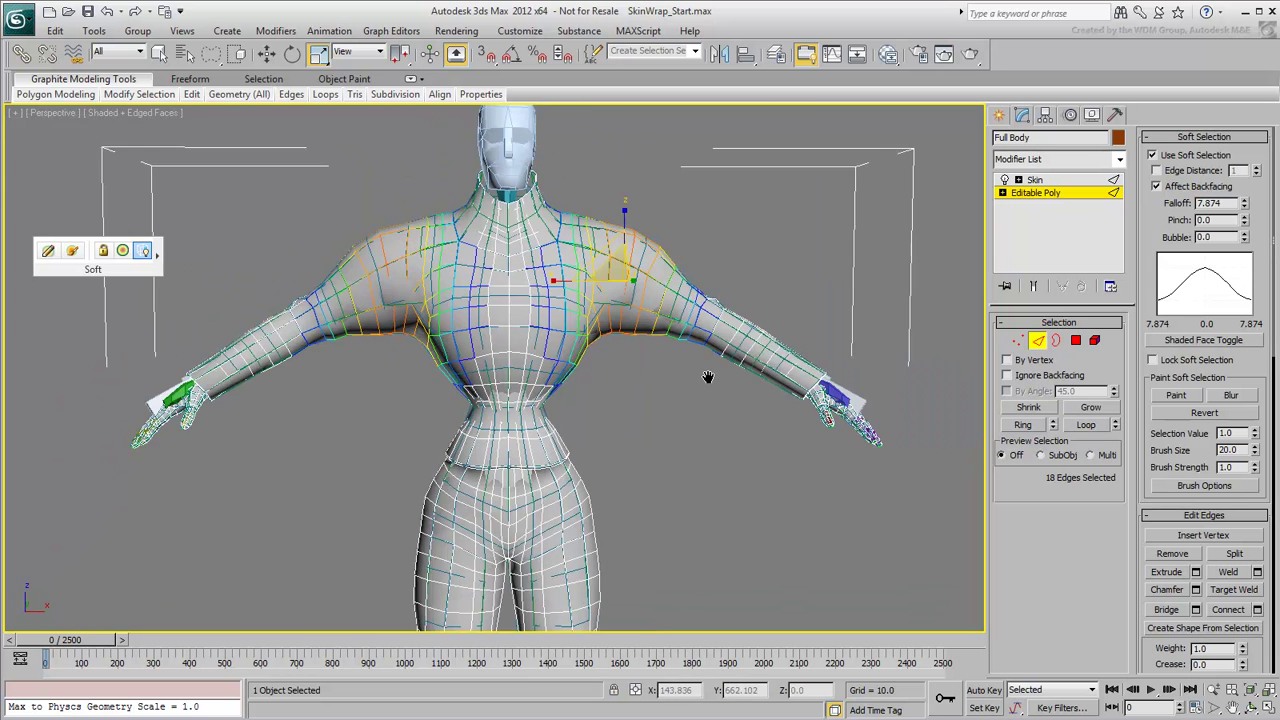
{"action": "left_click", "coordinate": [1037, 341]}
{"action": "middle_click_drag", "start_coordinate": [608, 446], "coordinate": [663, 441], "text": "alt"}
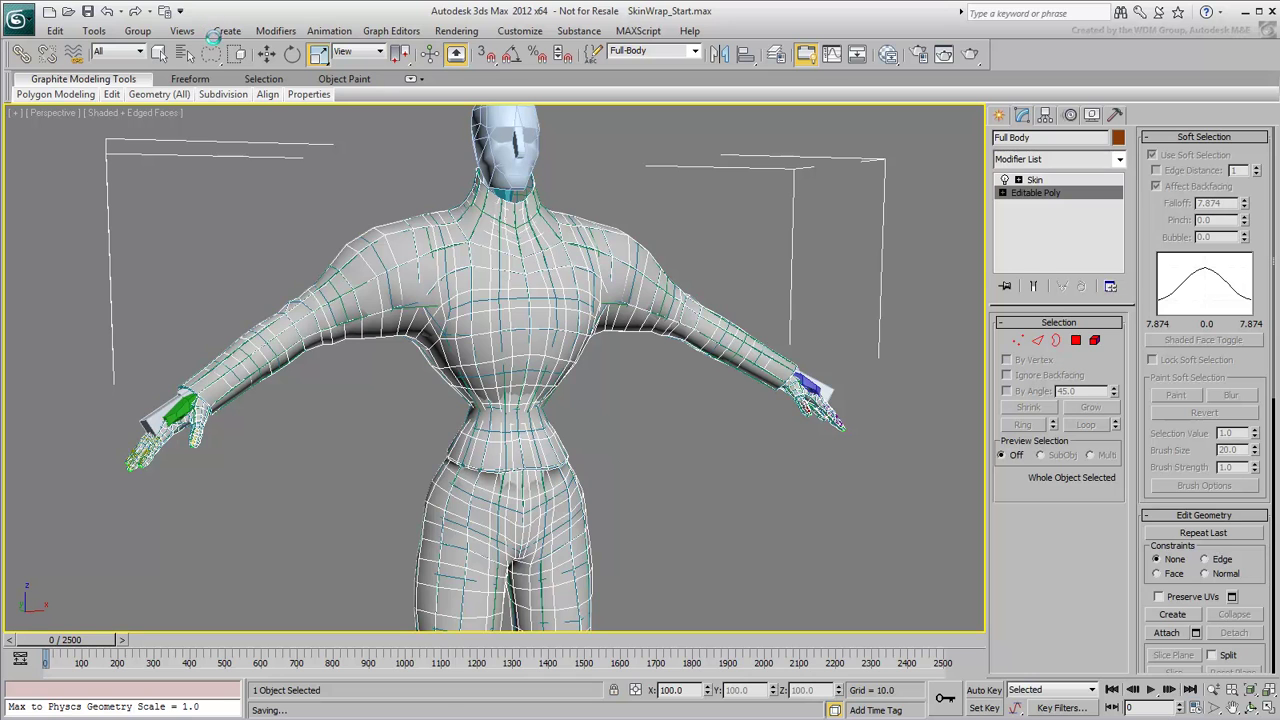
Select LOD_Medium from the overlapping meshes and store the scene with Edit > Hold
{"action": "left_click", "coordinate": [160, 57]}
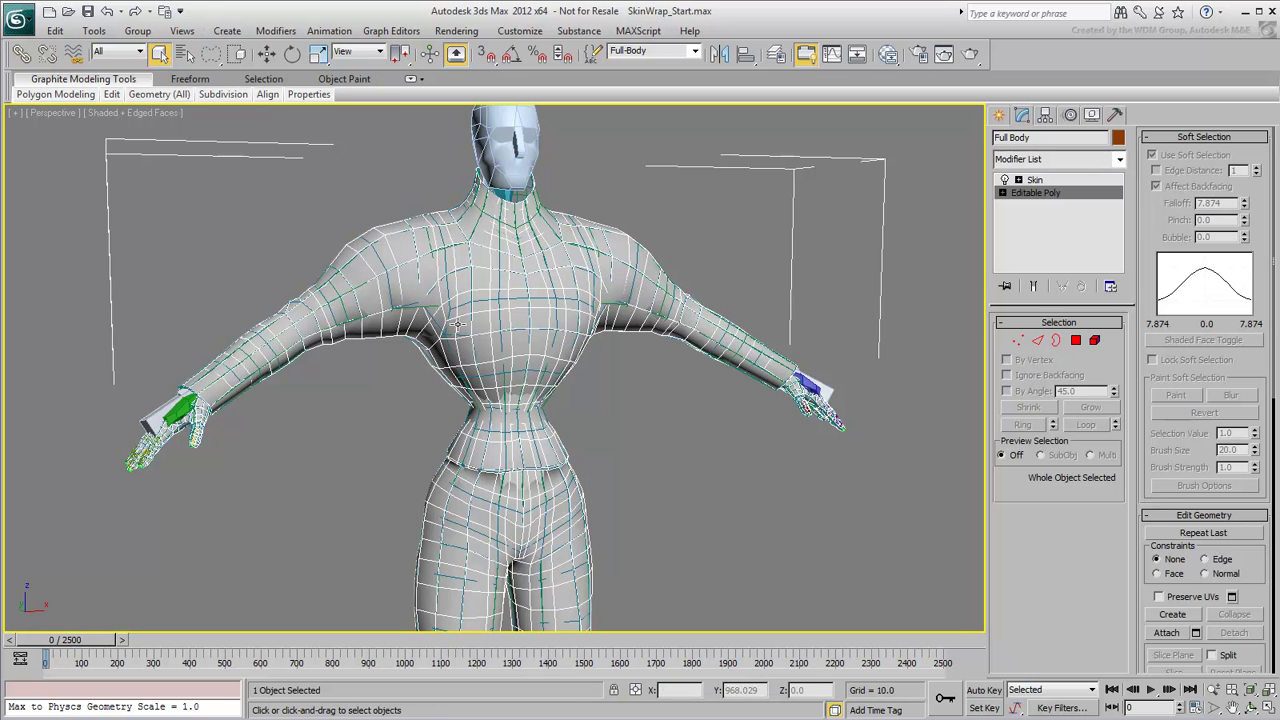
{"action": "left_click", "coordinate": [528, 351]}
{"action": "left_click", "coordinate": [533, 352]}
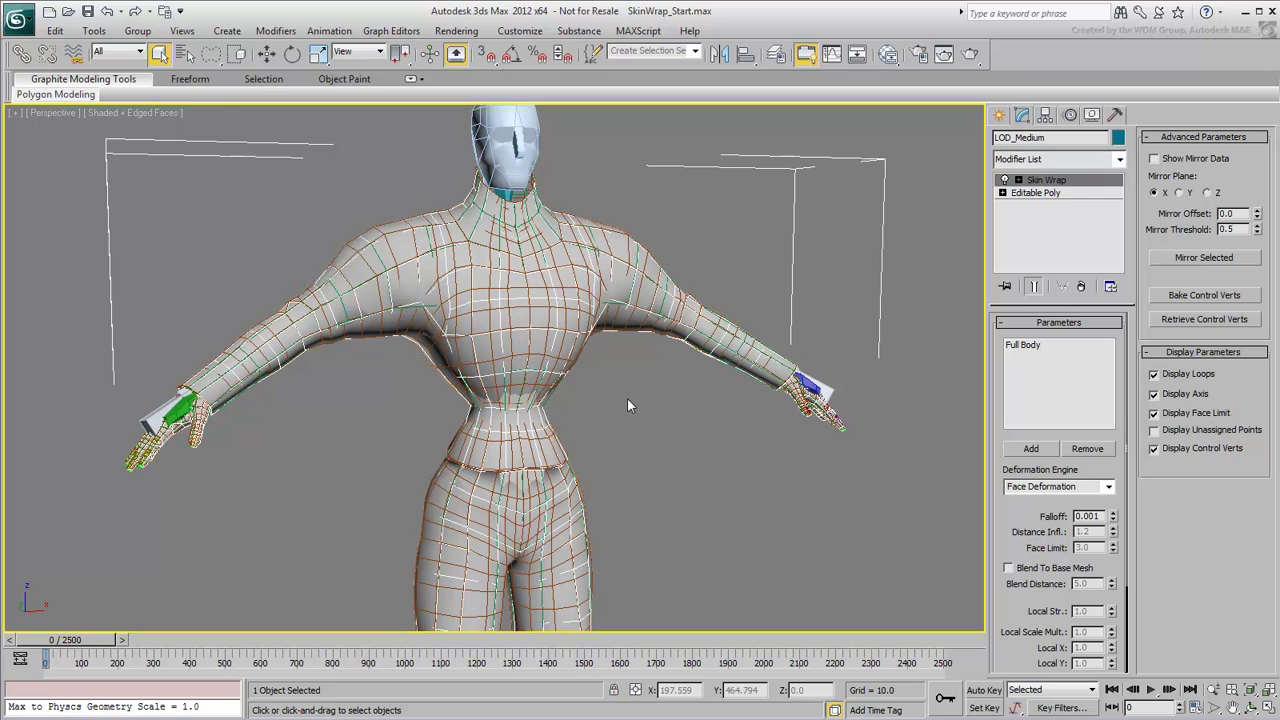
{"action": "left_click", "coordinate": [54, 31]}
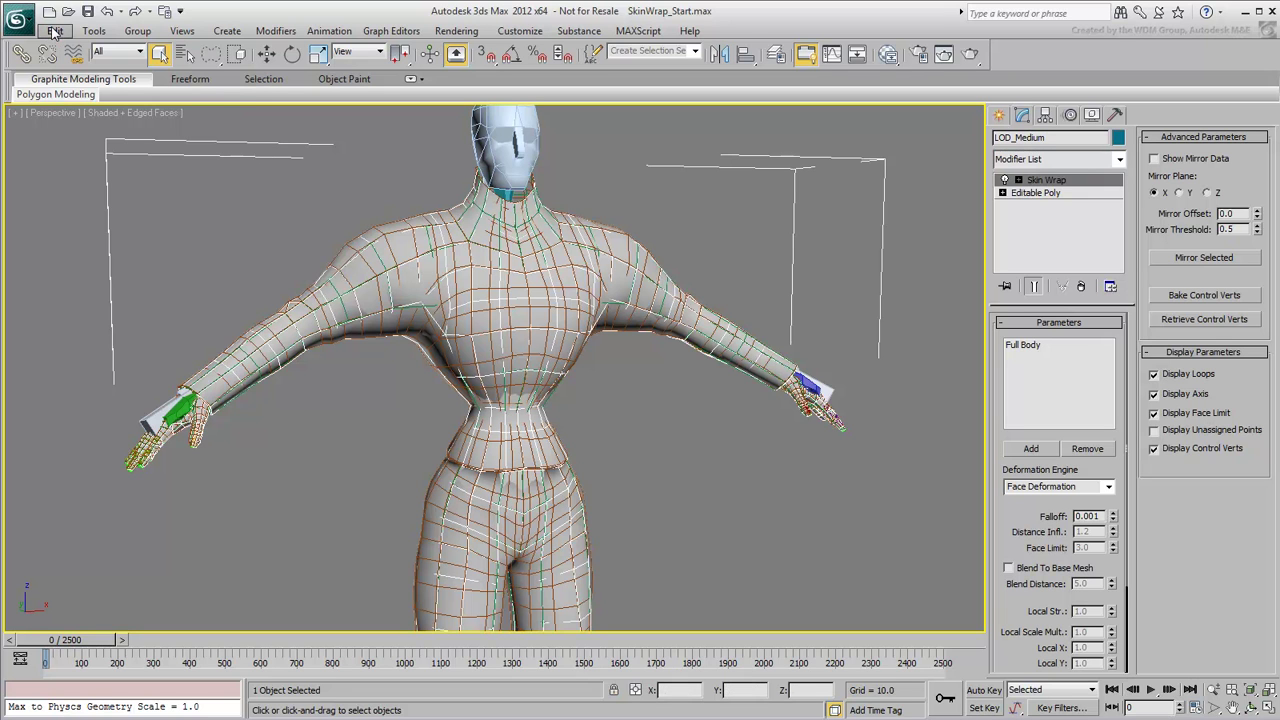
{"action": "left_click", "coordinate": [86, 92]}
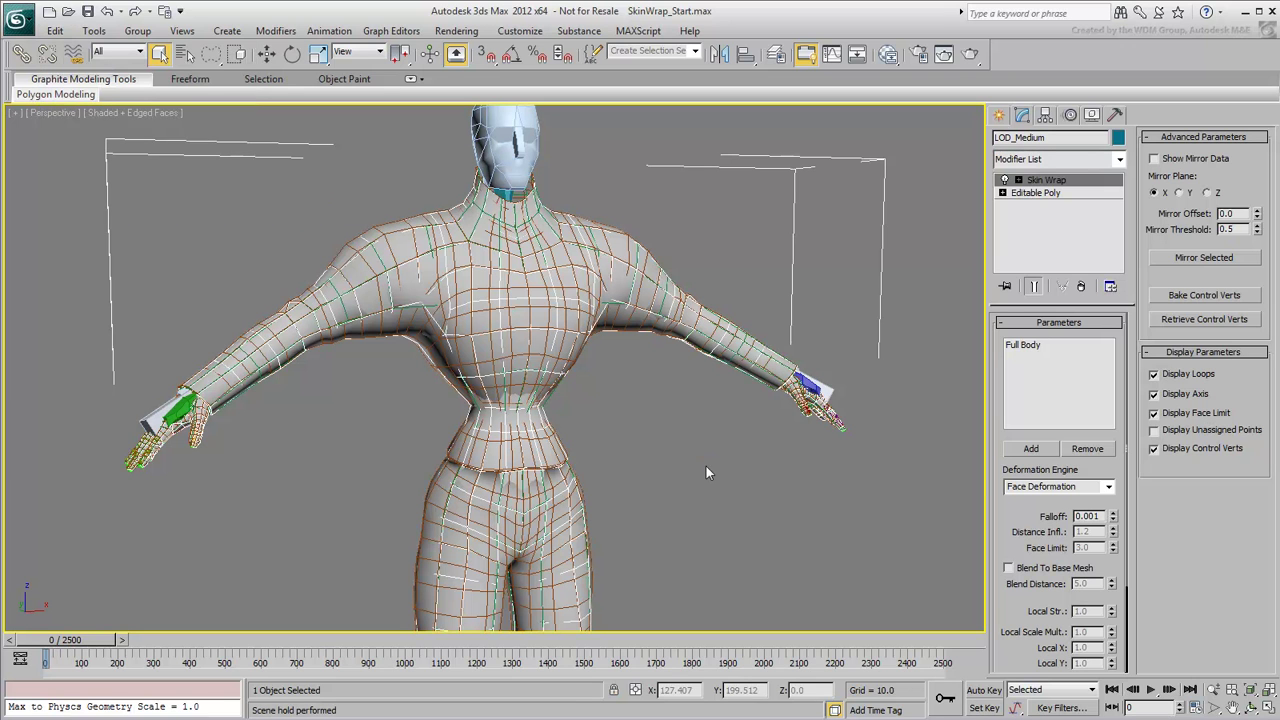
{"action": "left_click_drag", "start_coordinate": [1007, 516], "coordinate": [1020, 288]}
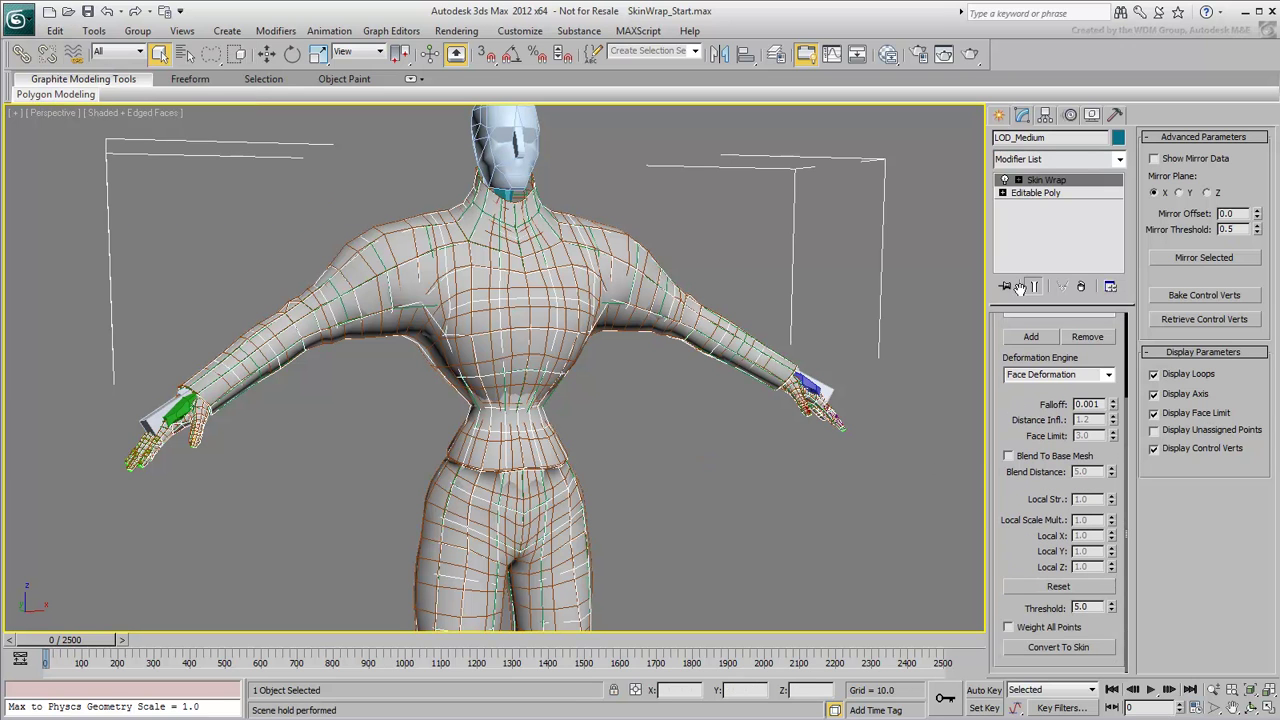
Convert LOD_Medium's Skin Wrap to Skin, toggling Skin Wrap off and on to compare shapes
{"action": "left_click", "coordinate": [1056, 646]}
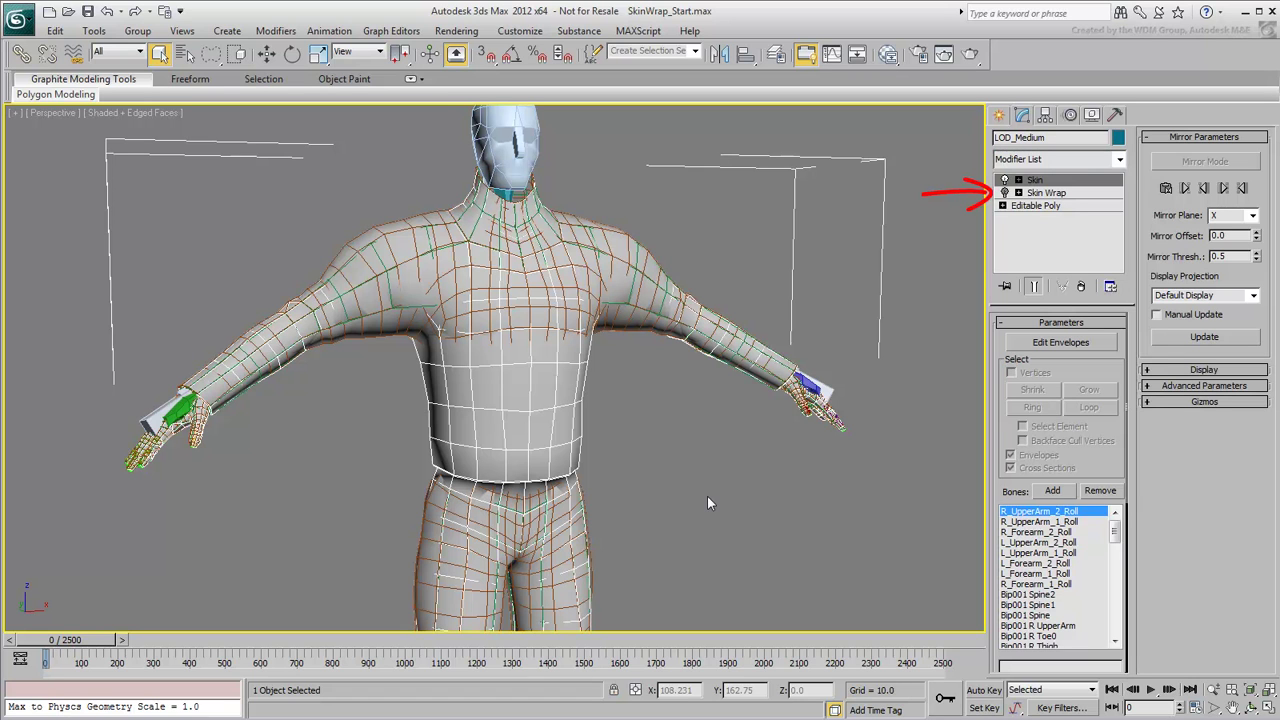
{"action": "left_click", "coordinate": [1005, 192]}
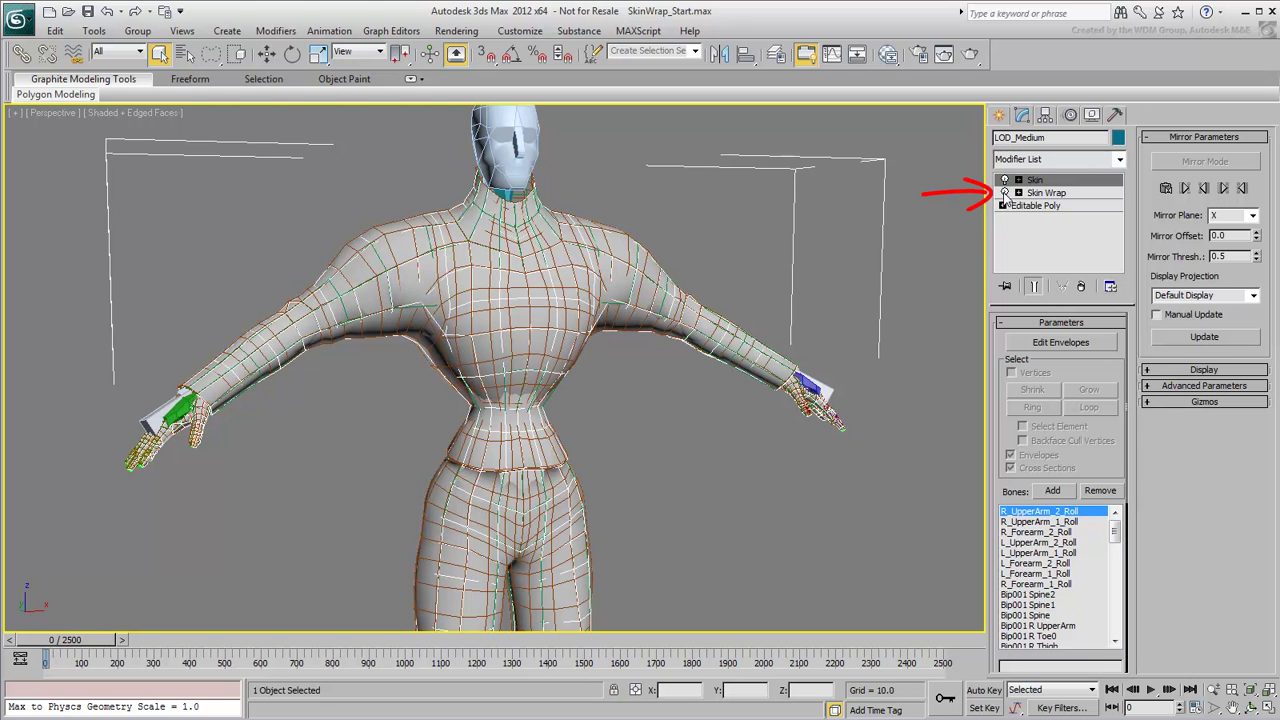
{"action": "left_click", "coordinate": [1005, 192]}
{"action": "left_click", "coordinate": [1005, 192]}
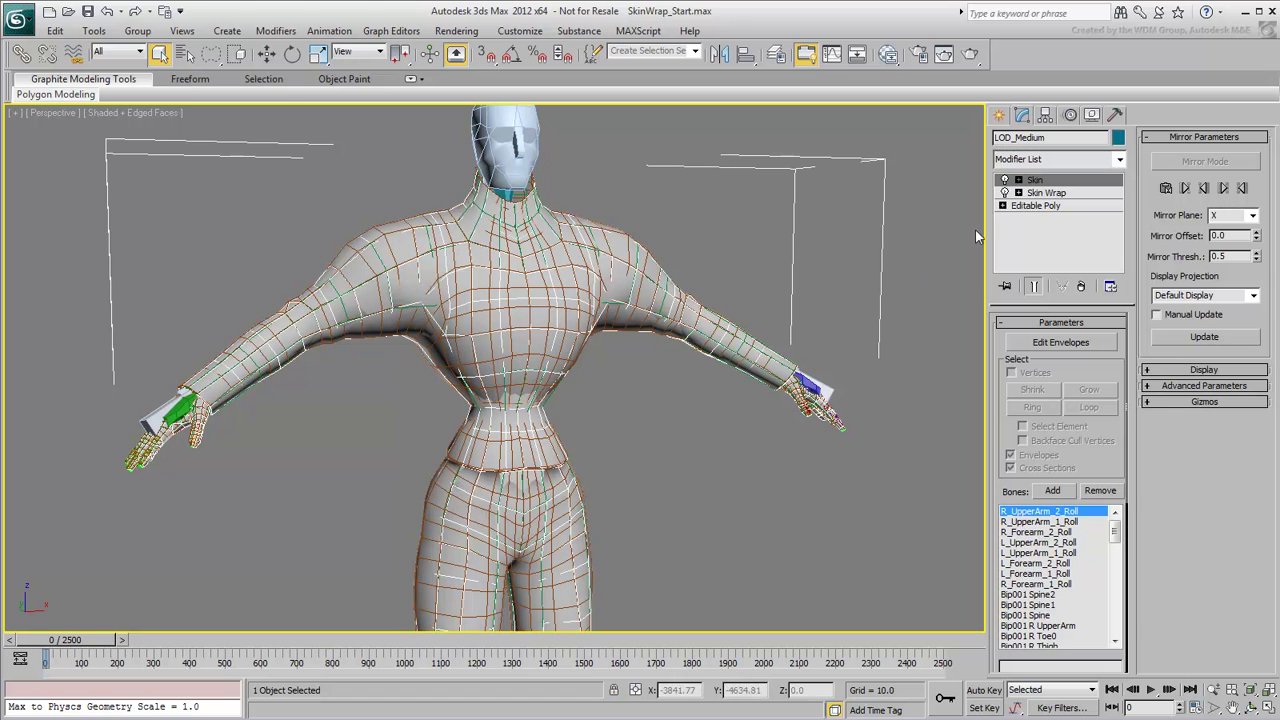
Collapse LOD_Medium's stack up to Skin Wrap, leaving Skin over Editable Poly
{"action": "left_click", "coordinate": [1038, 193]}
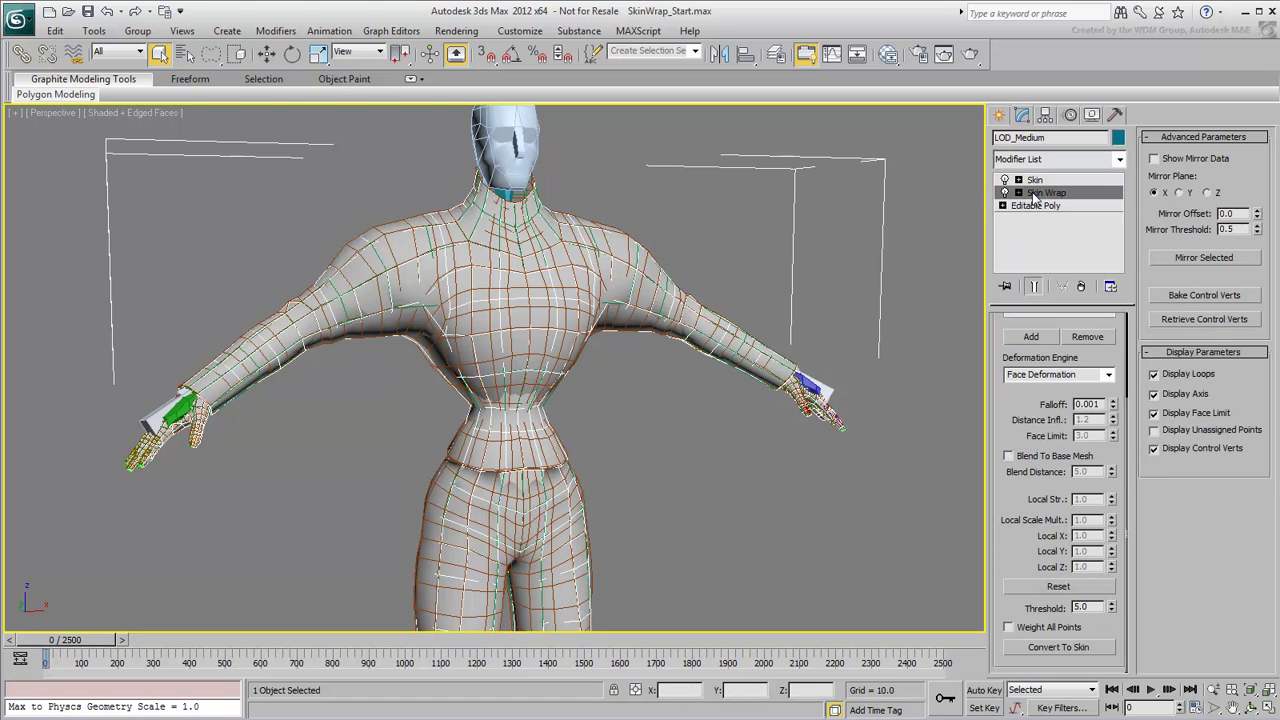
{"action": "right_click", "coordinate": [1033, 193]}
{"action": "left_click", "coordinate": [1077, 337]}
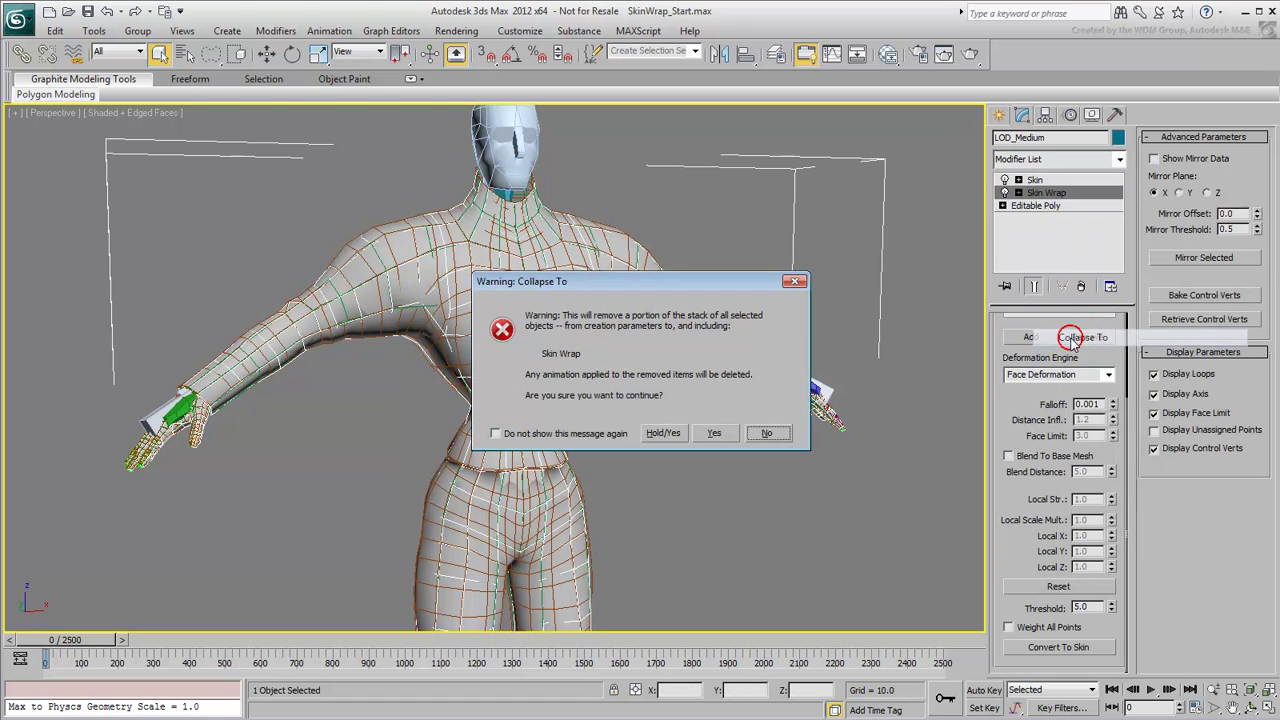
{"action": "left_click", "coordinate": [715, 433]}
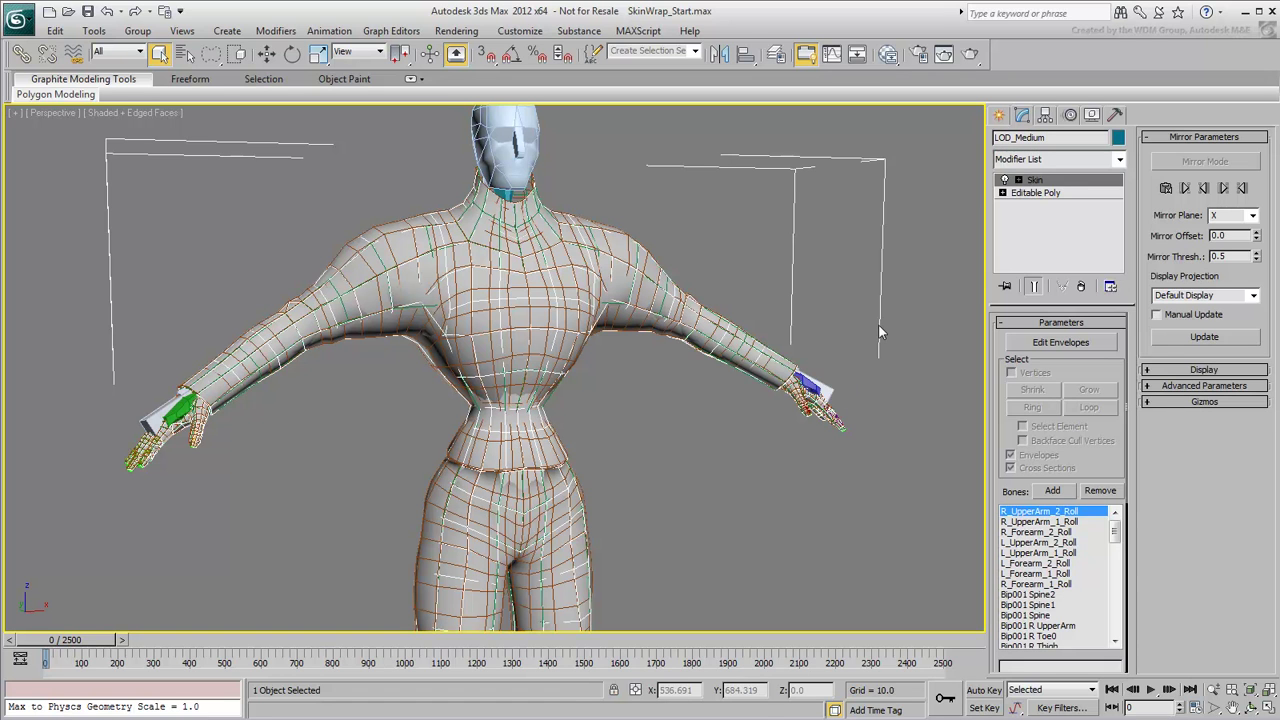
Select LOD_Low at the chest and convert its Skin Wrap into a Skin modifier
{"action": "left_click", "coordinate": [545, 344]}
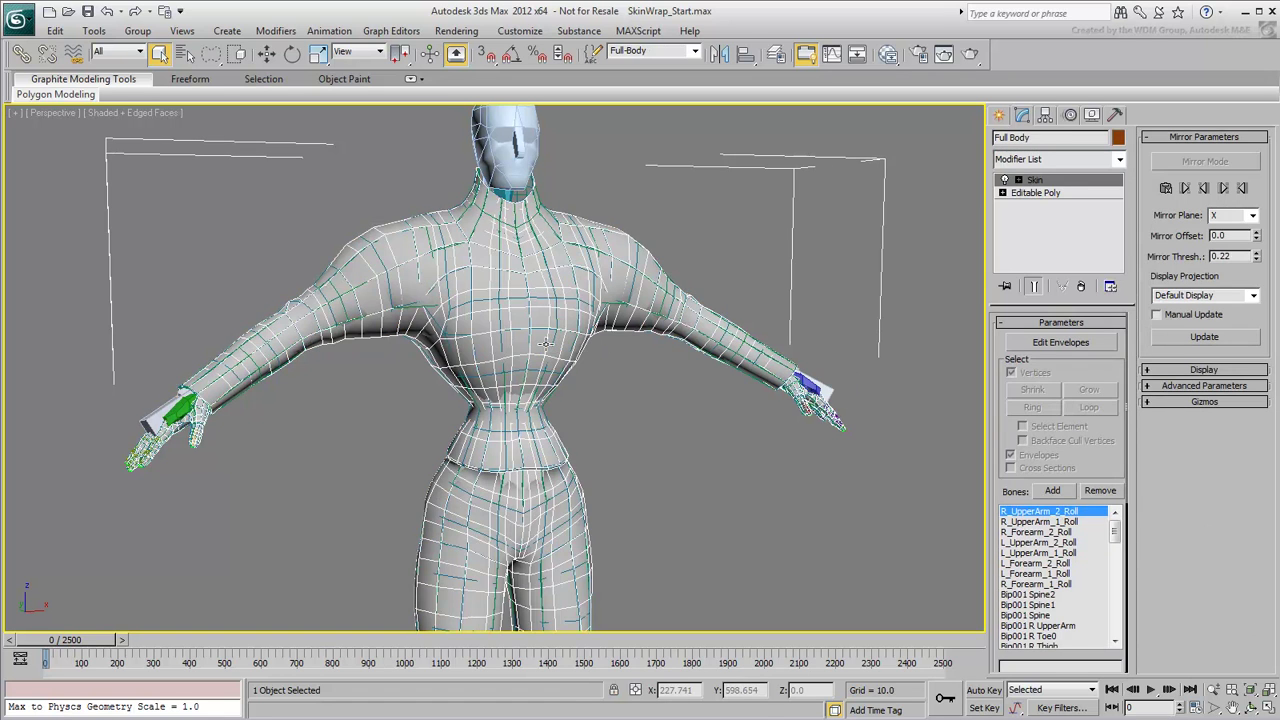
{"action": "left_click", "coordinate": [545, 344]}
{"action": "left_click", "coordinate": [558, 345]}
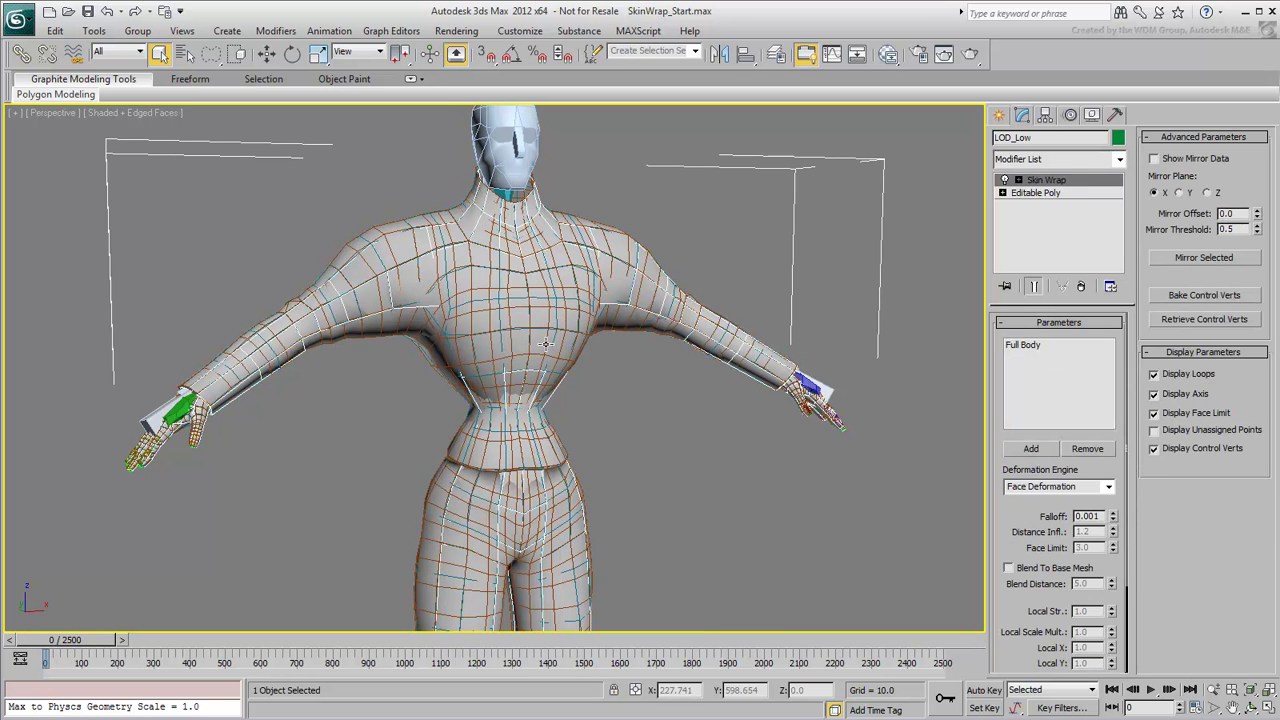
{"action": "scroll", "coordinate": [1008, 521], "scroll_direction": "down", "scroll_amount": 3}
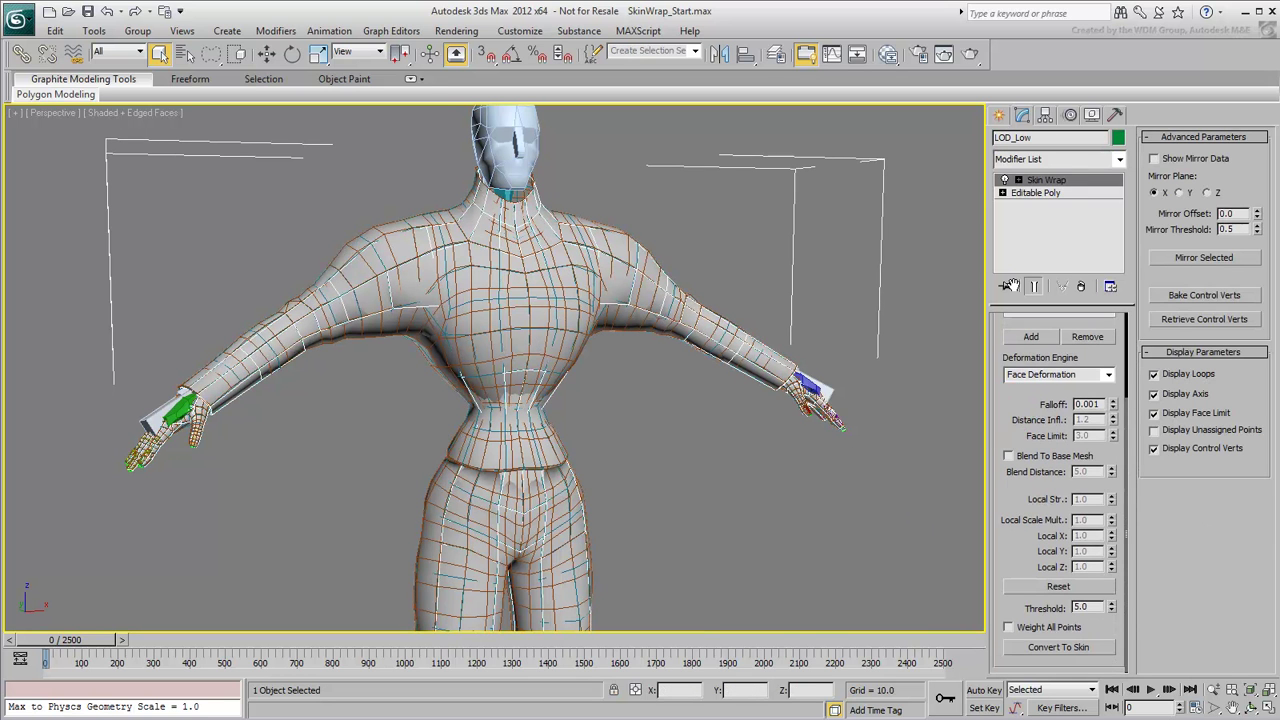
{"action": "left_click", "coordinate": [1055, 648]}
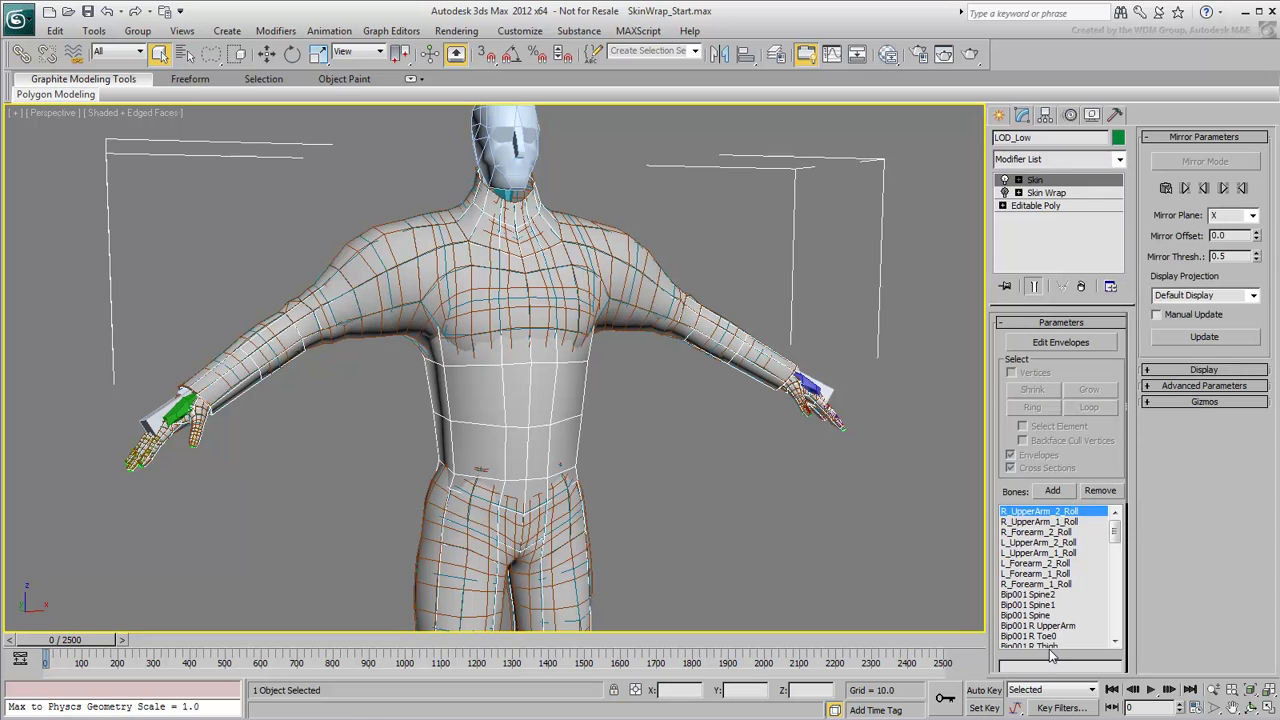
Compare the deformation with Skin Wrap toggled, then collapse LOD_Low's Skin Wrap away
{"action": "left_click", "coordinate": [1004, 191]}
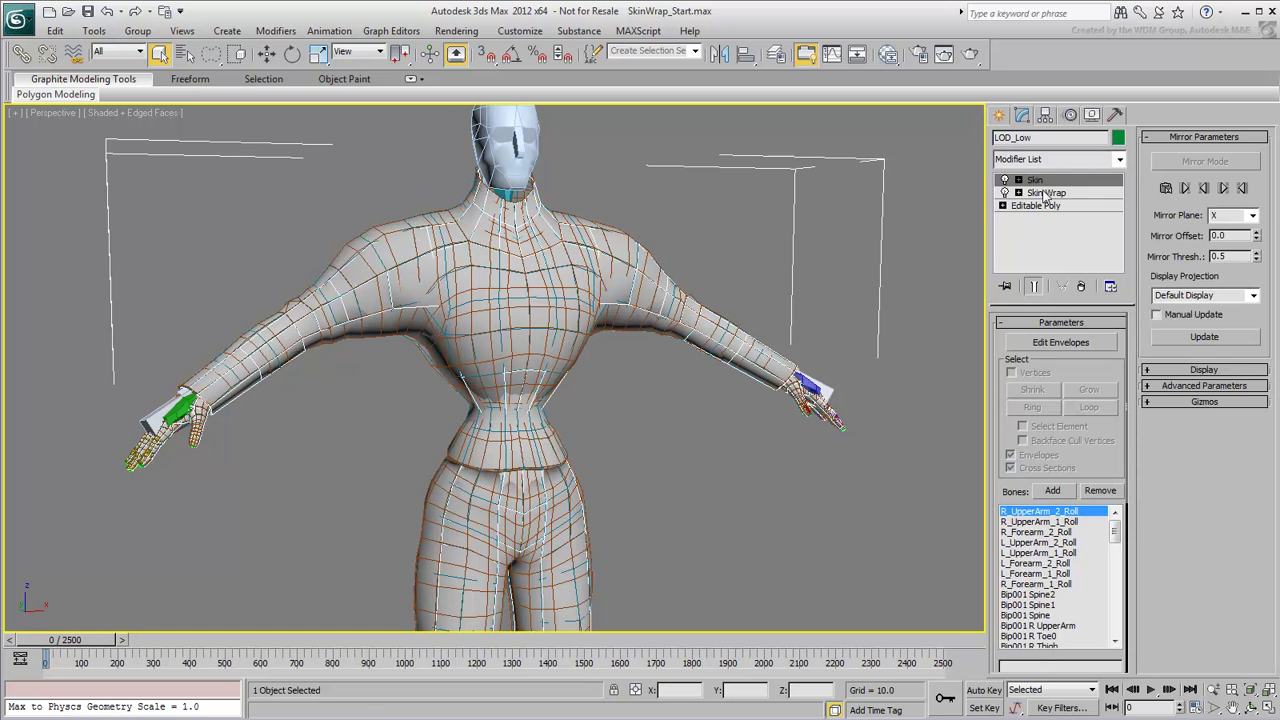
{"action": "left_click", "coordinate": [1052, 193]}
{"action": "right_click", "coordinate": [1038, 193]}
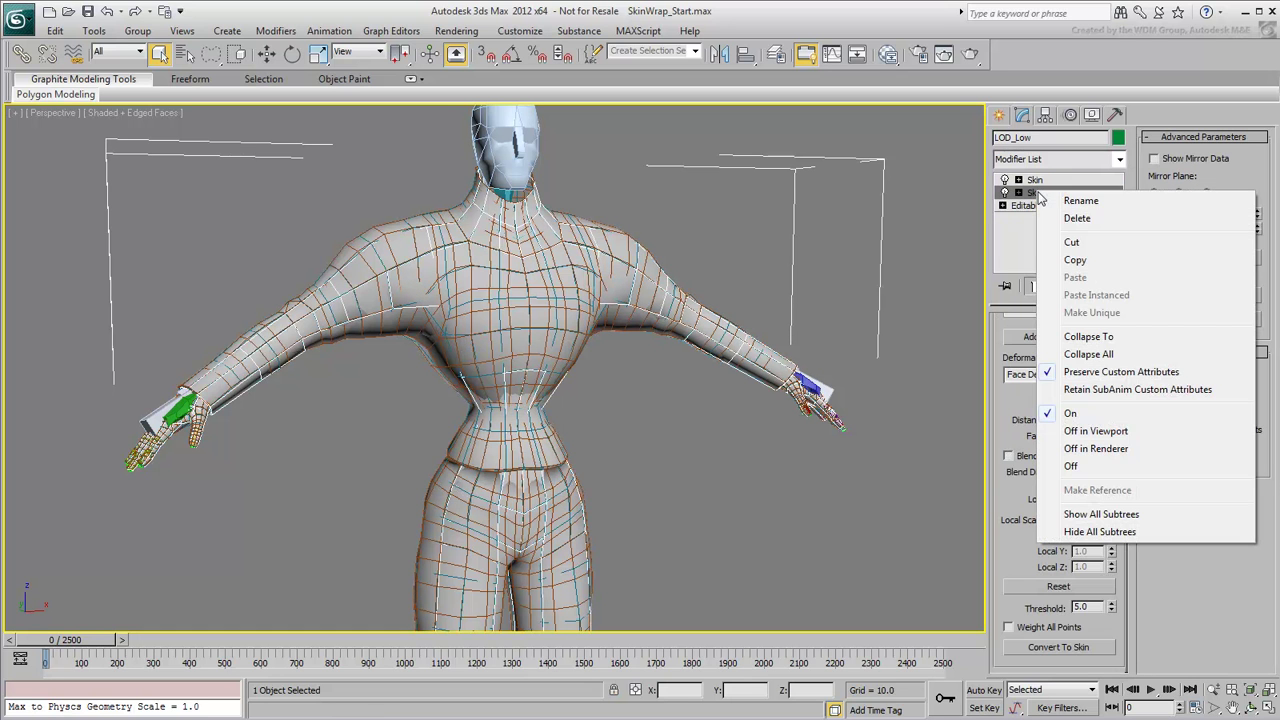
{"action": "left_click", "coordinate": [1088, 337]}
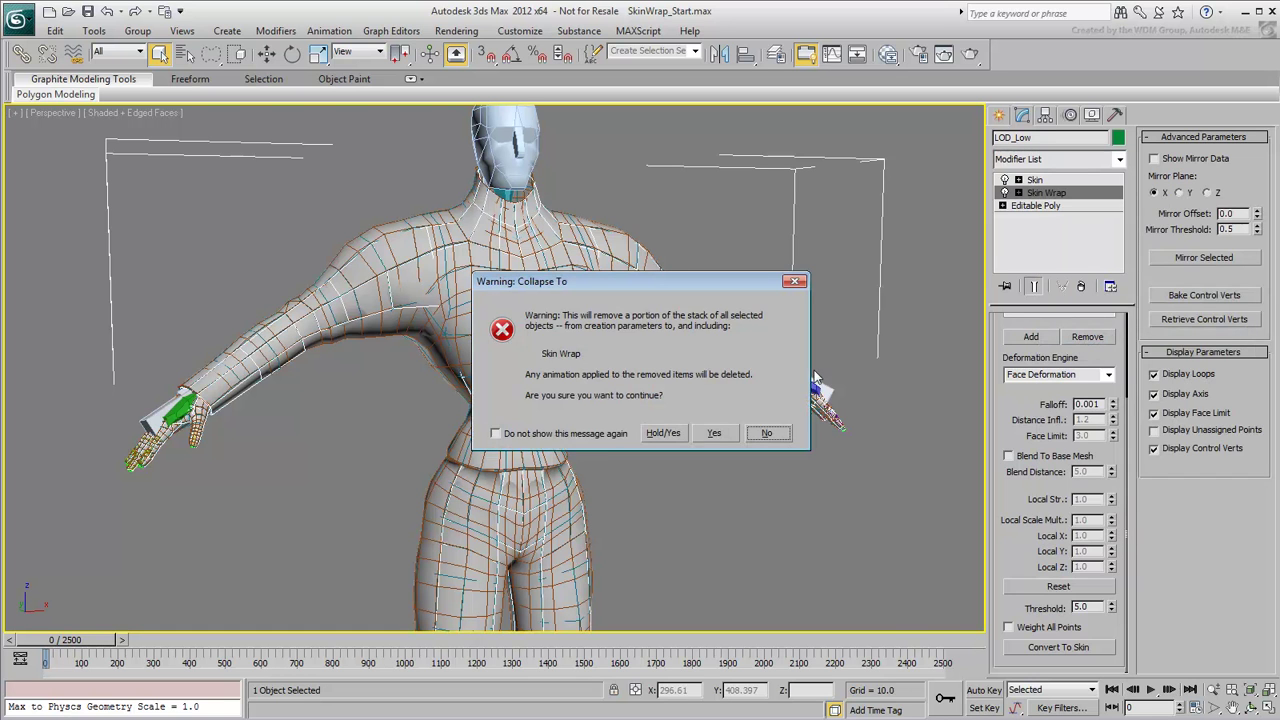
{"action": "left_click", "coordinate": [715, 434]}
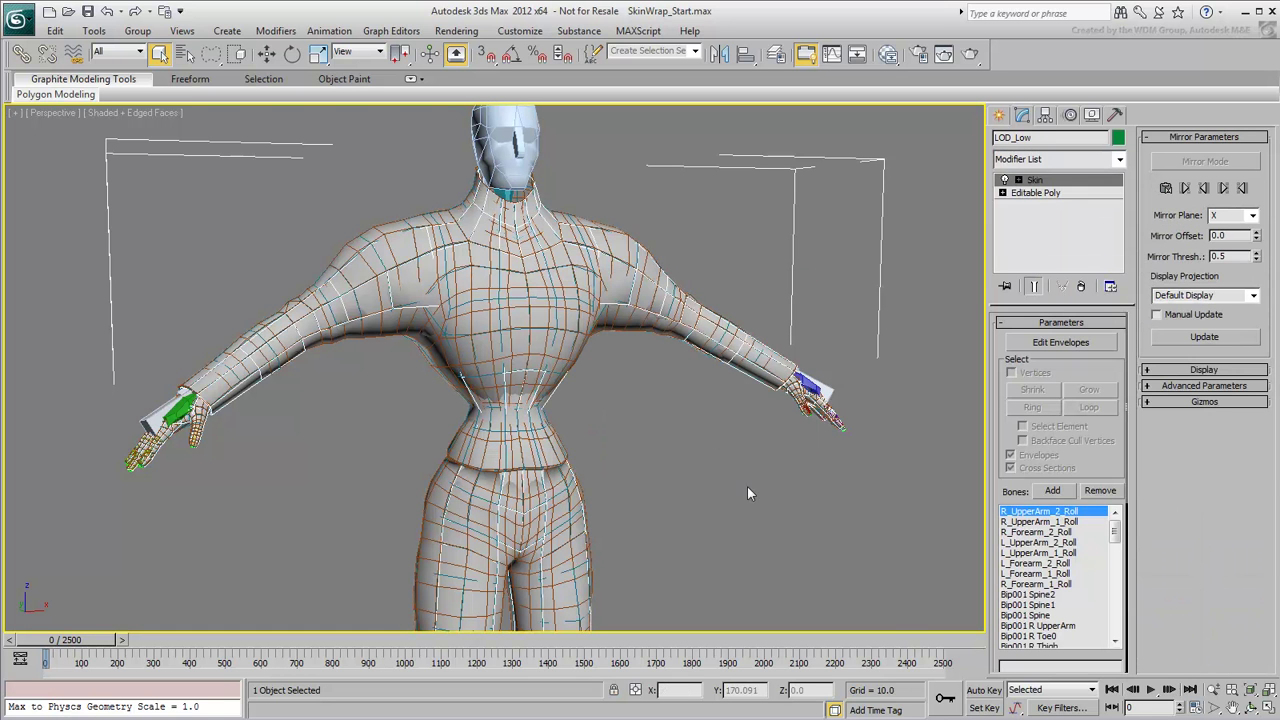
{"action": "scroll", "coordinate": [706, 473], "scroll_direction": "down", "scroll_amount": 3}
{"action": "middle_click_drag", "start_coordinate": [691, 489], "coordinate": [674, 443]}
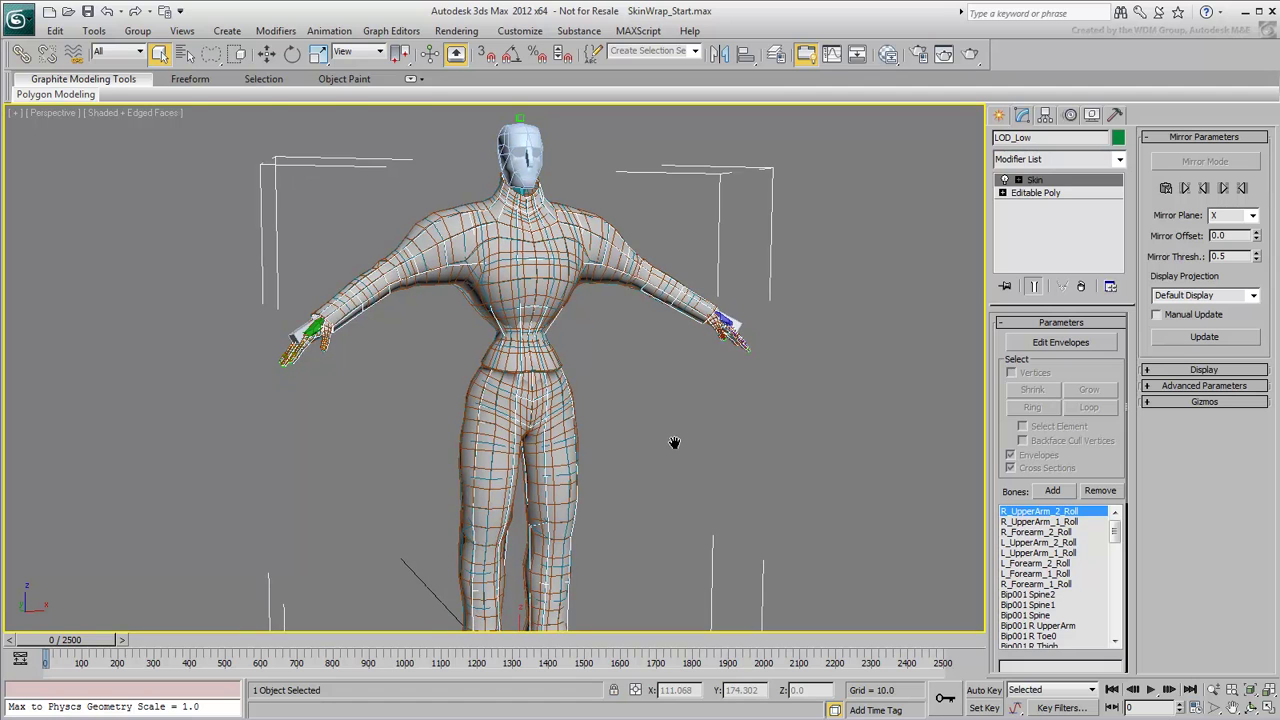